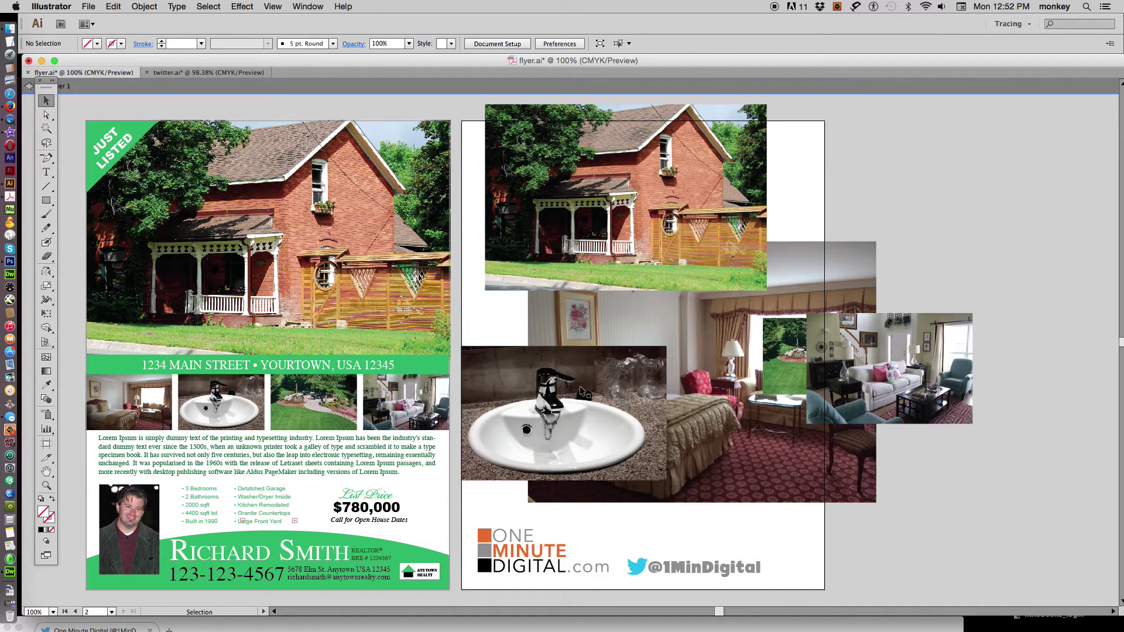
# Place exterior.tif into the document, then delete the newly placed copy.
pyautogui.click(47, 486)
pyautogui.click(47, 101)
pyautogui.click(89, 7)
pyautogui.click(167, 180)
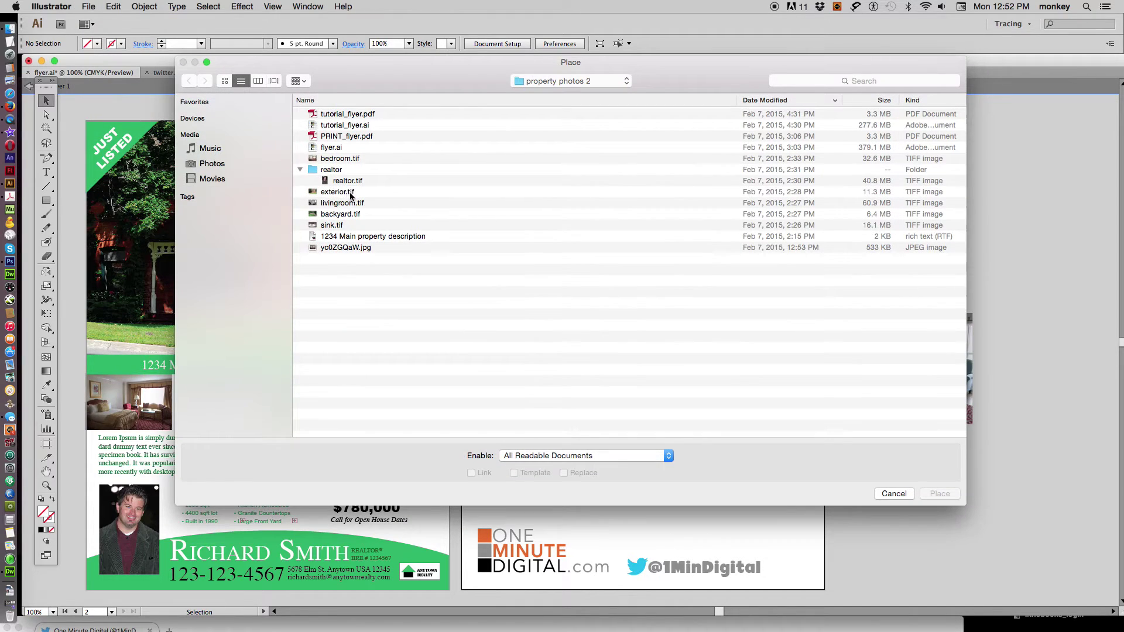
pyautogui.click(351, 193)
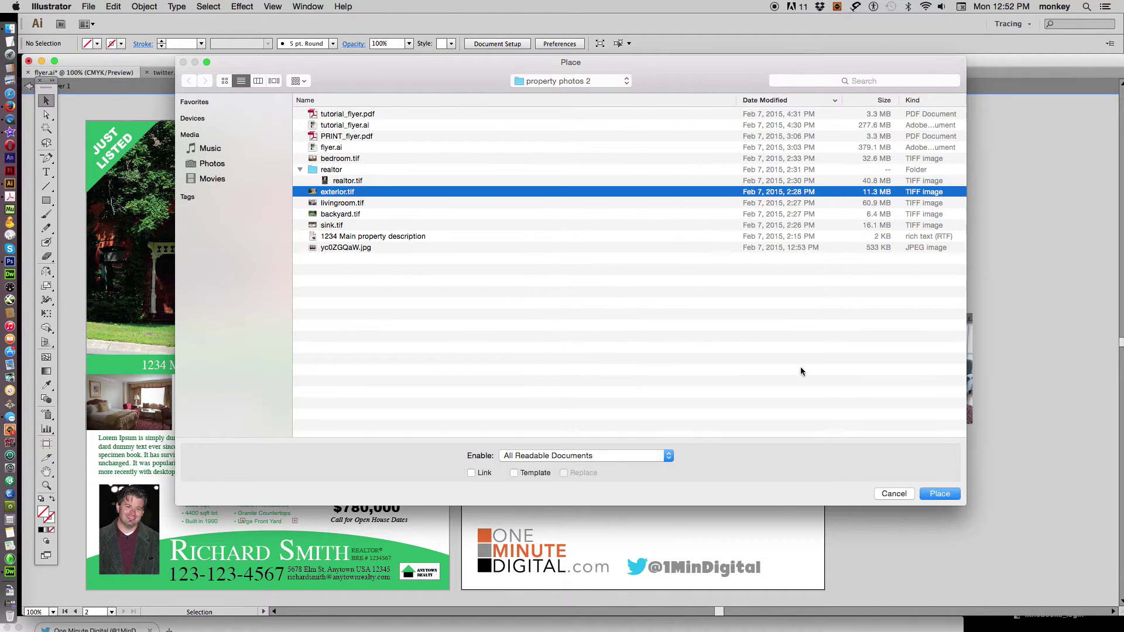
pyautogui.click(938, 493)
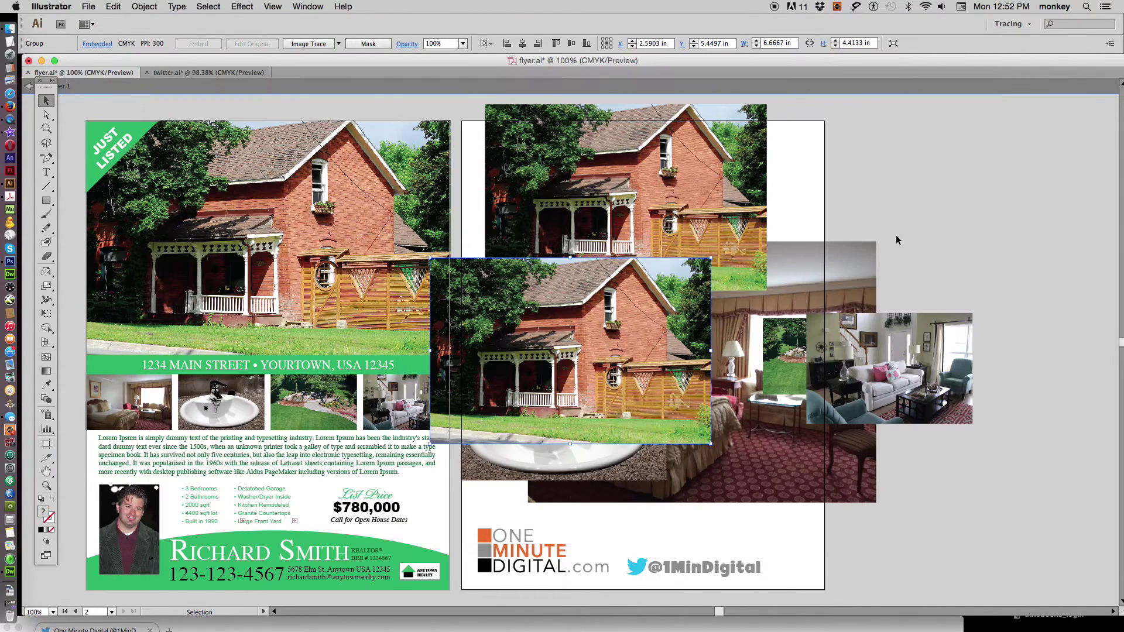
pyautogui.press('Delete')
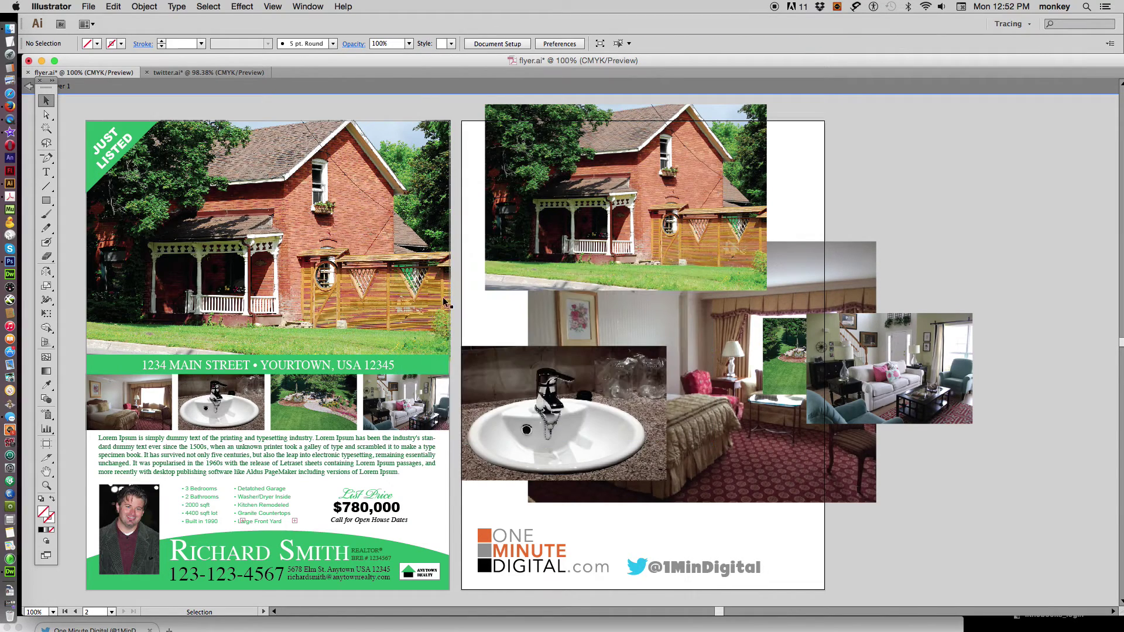
# Zoom in on the right artboard's house photo and nudge it slightly left and down.
pyautogui.click(47, 485)
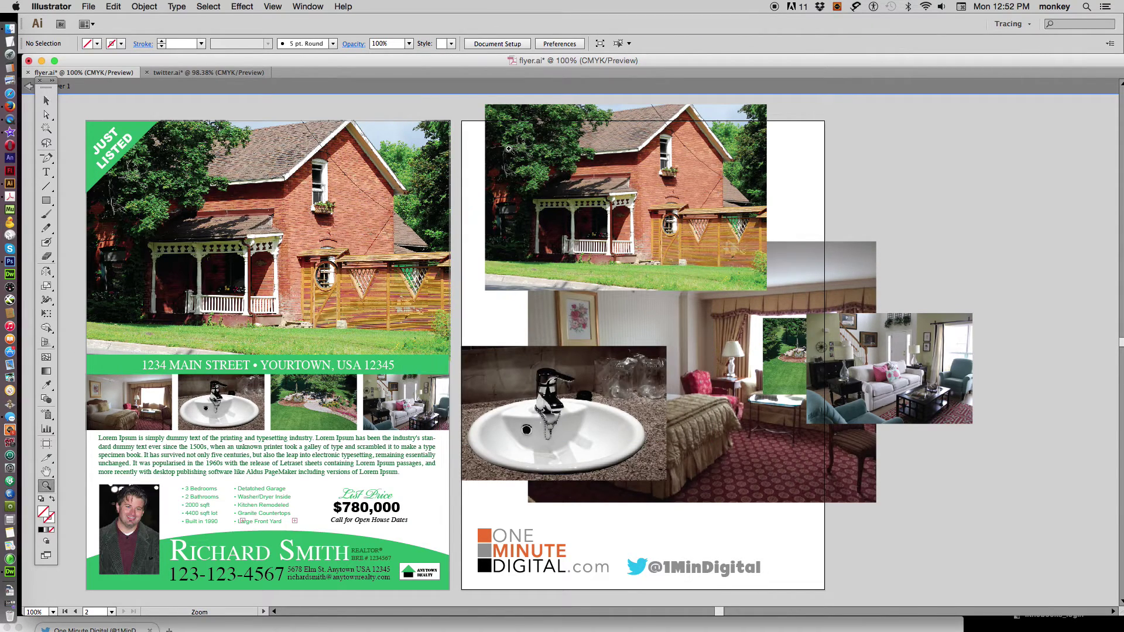
pyautogui.moveTo(464, 96); pyautogui.dragTo(836, 347)
pyautogui.click(46, 101)
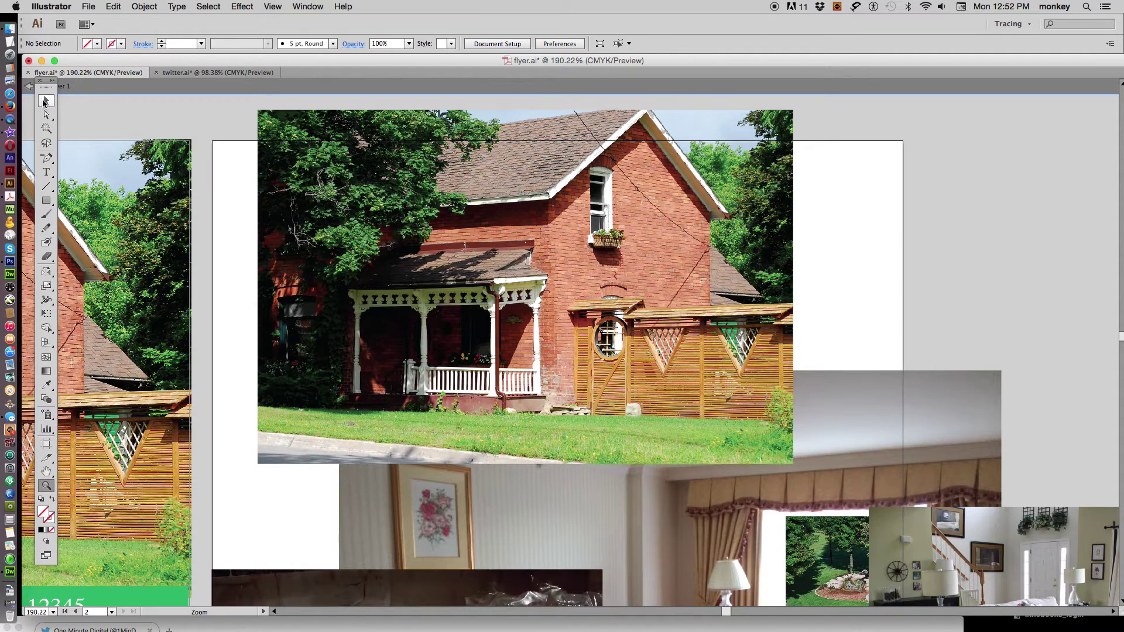
pyautogui.click(444, 182)
pyautogui.moveTo(444, 183); pyautogui.dragTo(425, 191)
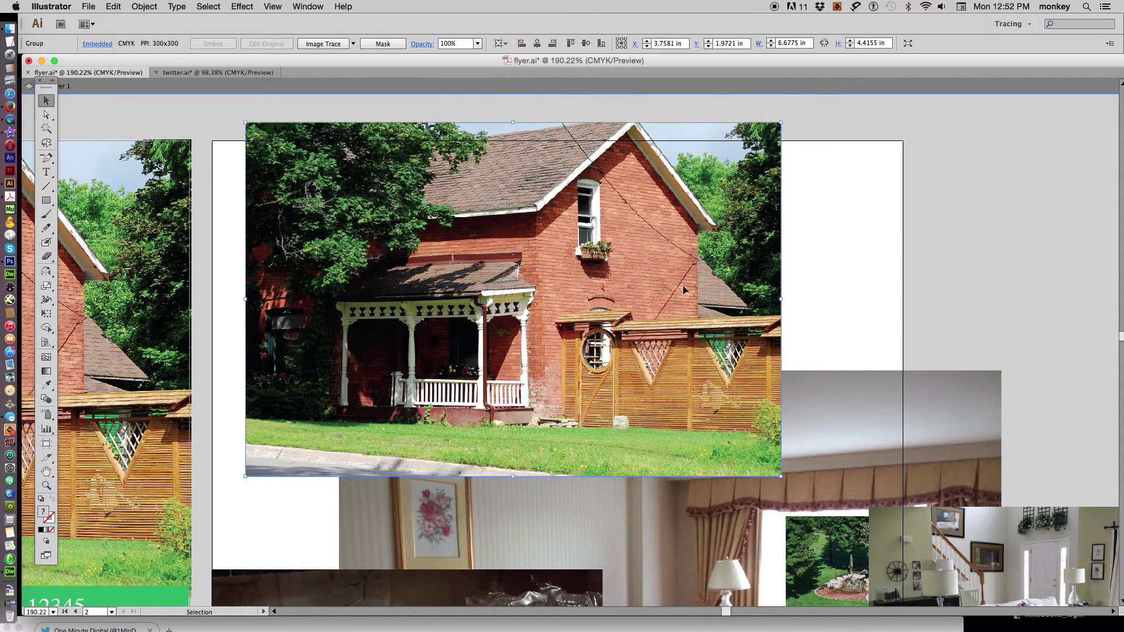
pyautogui.click(672, 271)
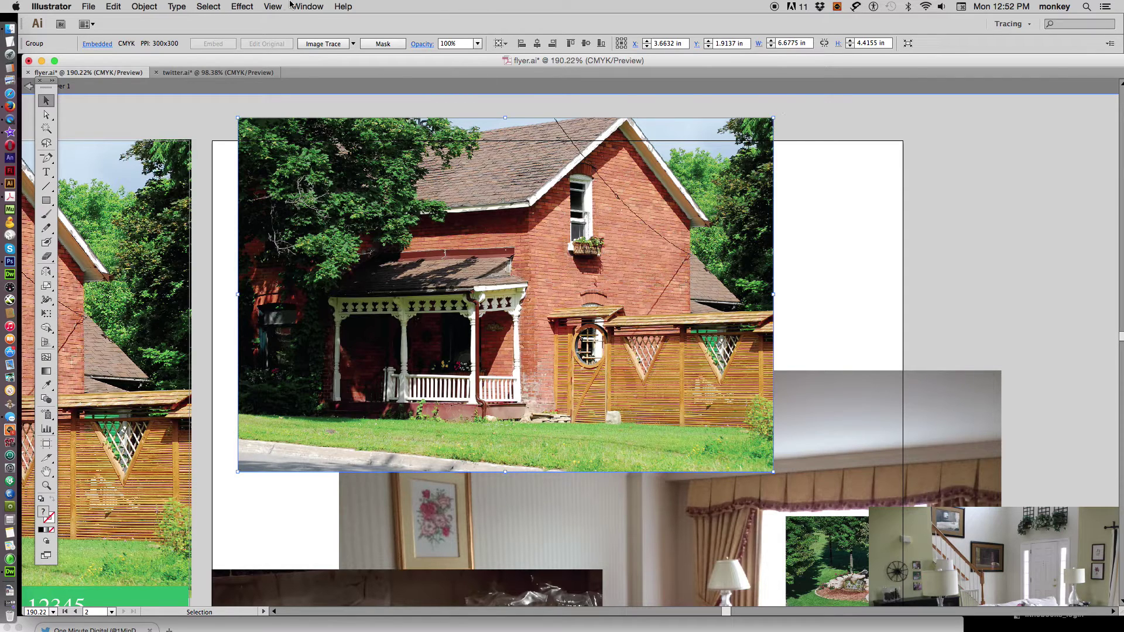
pyautogui.click(272, 6)
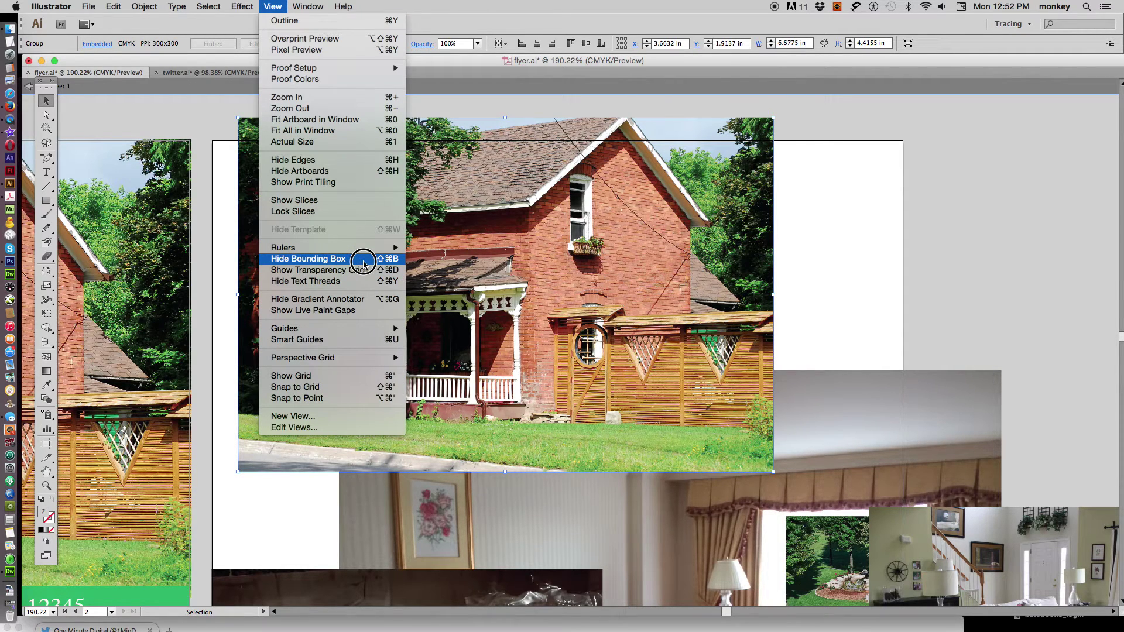
pyautogui.click(992, 142)
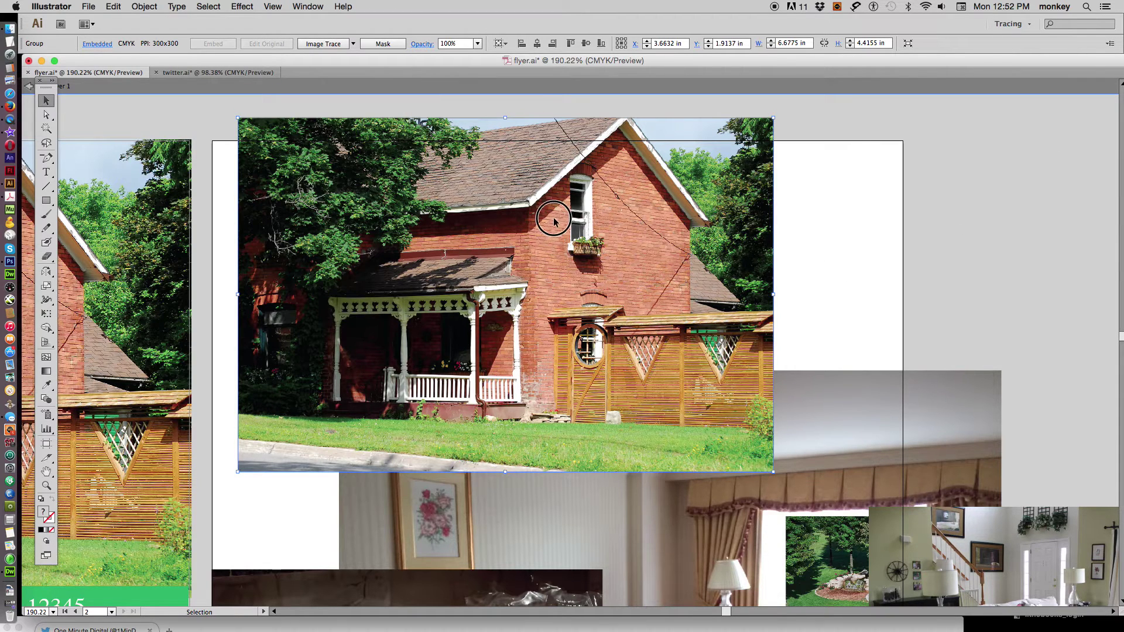
pyautogui.moveTo(547, 276); pyautogui.dragTo(544, 278)
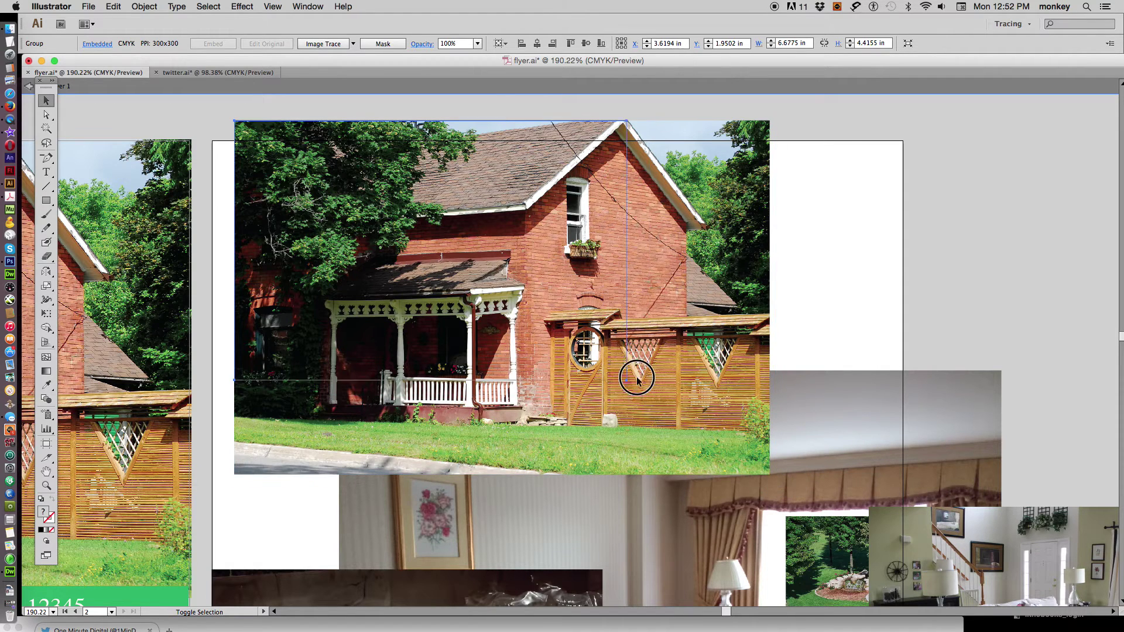
# Move the house photo to the artboard's top-left and scale it proportionally to full width.
pyautogui.moveTo(770, 476)
pyautogui.mouseDown()
pyautogui.moveTo(476, 280)
pyautogui.moveTo(814, 500)
pyautogui.moveTo(595, 359)
pyautogui.moveTo(574, 176)
pyautogui.mouseUp()
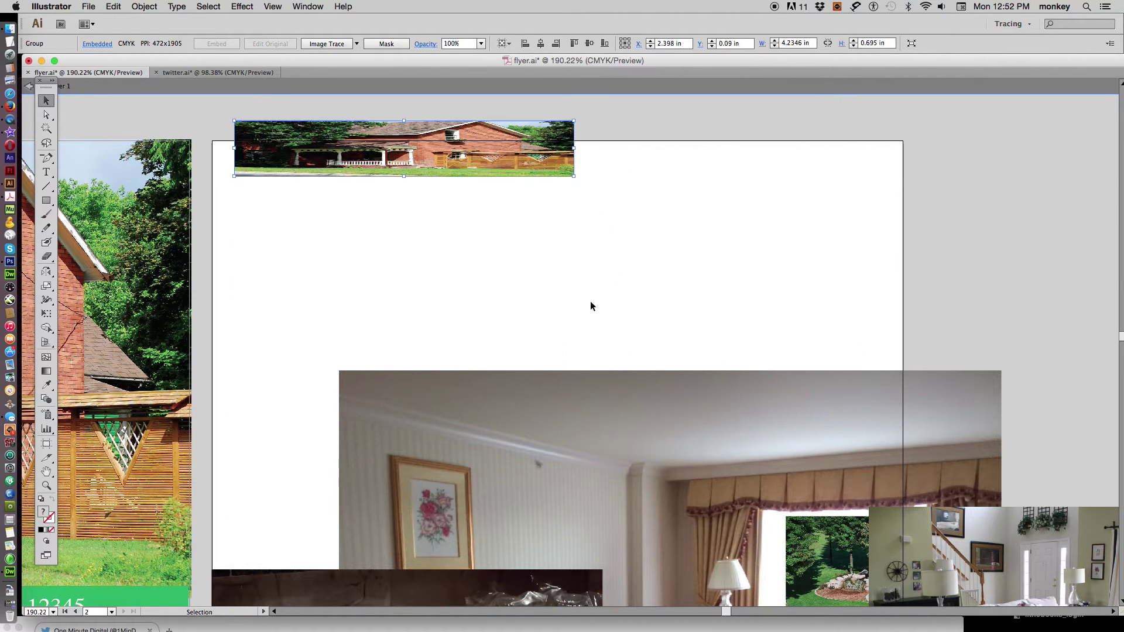
pyautogui.press('super+z')
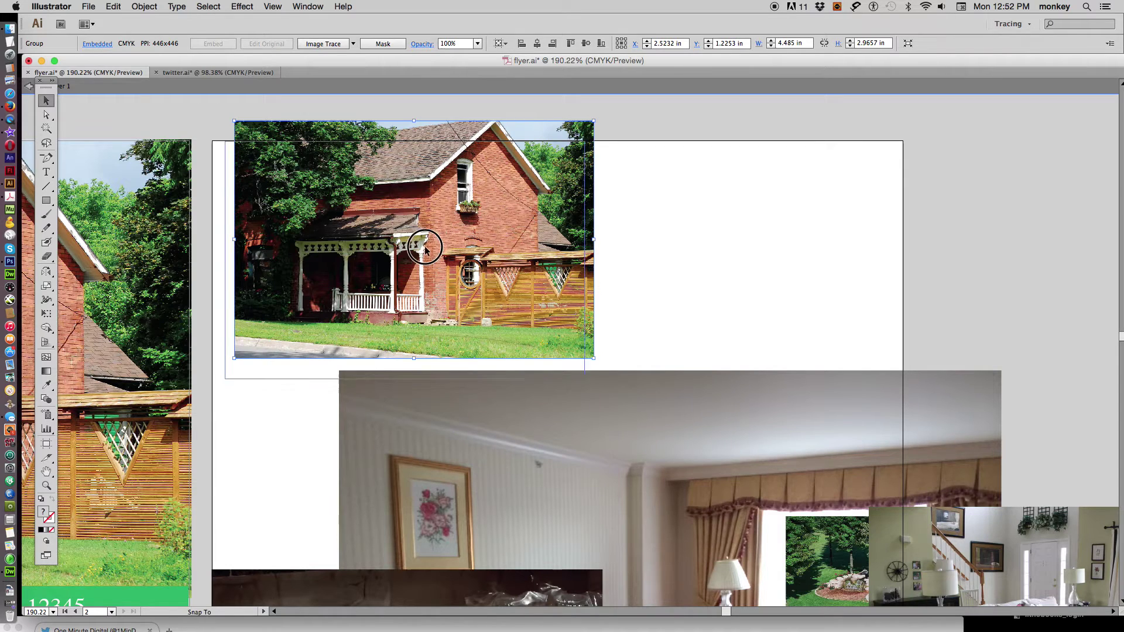
pyautogui.moveTo(435, 227); pyautogui.dragTo(415, 246)
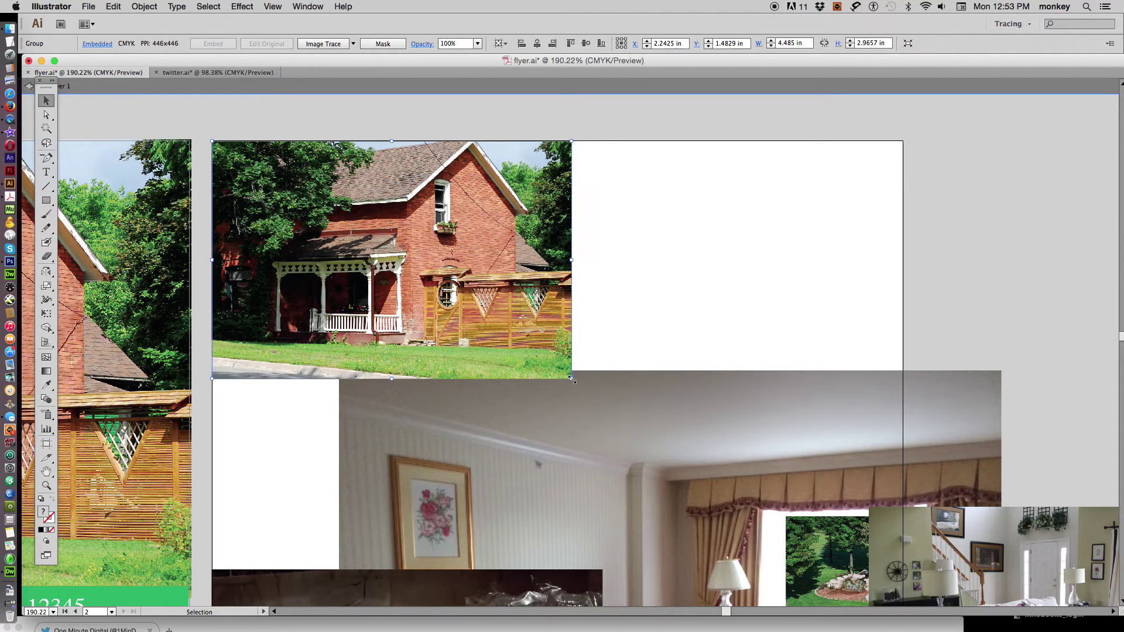
pyautogui.moveTo(572, 378); pyautogui.dragTo(958, 585)
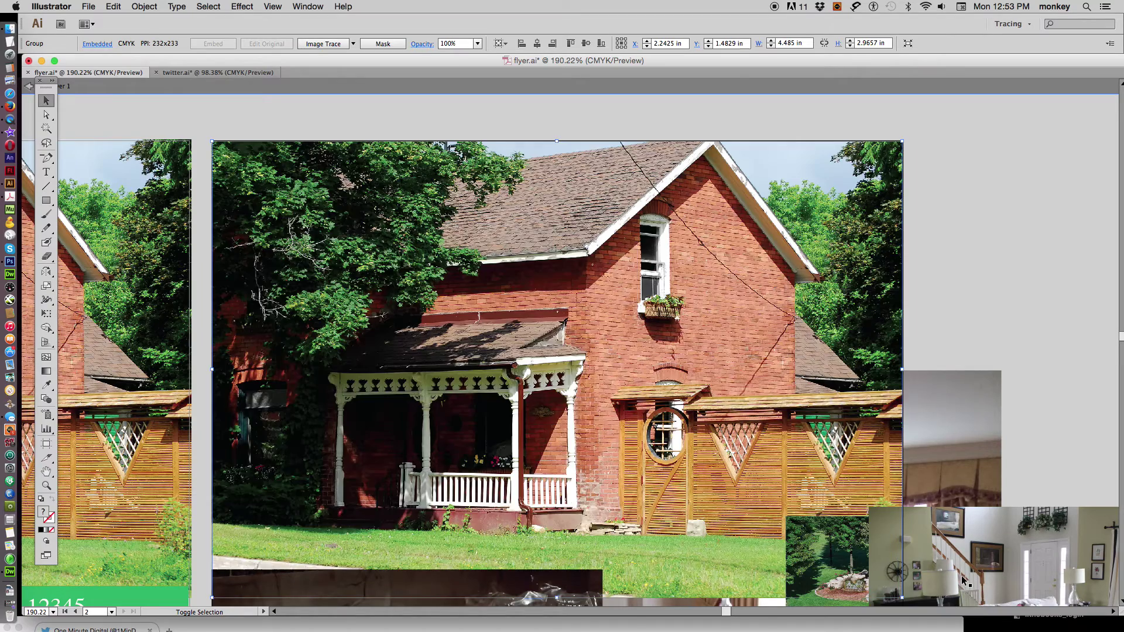
pyautogui.moveTo(957, 582); pyautogui.dragTo(964, 583)
pyautogui.press('super+minus')
pyautogui.press('super+minus')
pyautogui.press('super+minus')
# Move the house photo up past the artboard top, then reposition and shrink the bedroom photo.
pyautogui.click(805, 288)
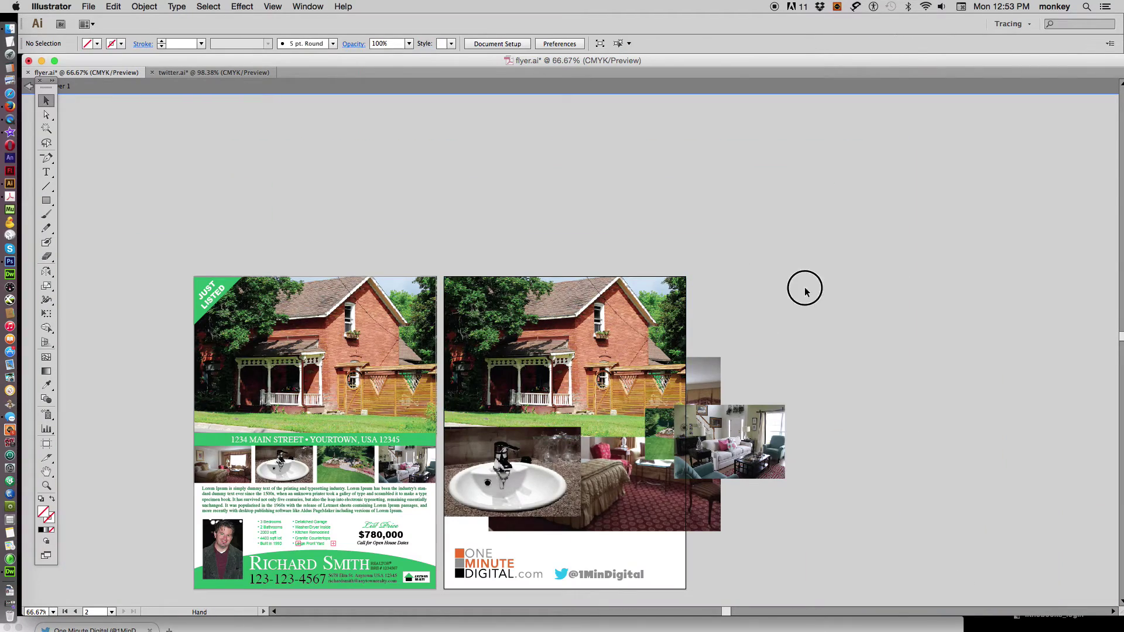
pyautogui.scroll(-3, 771, 227)
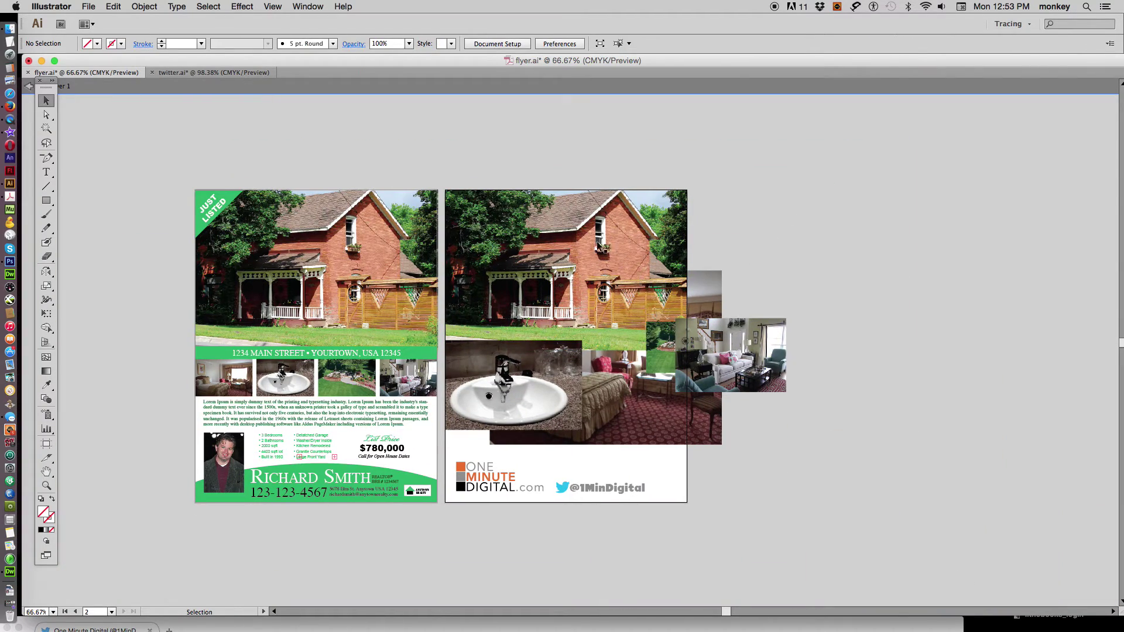
pyautogui.moveTo(552, 246); pyautogui.dragTo(552, 167)
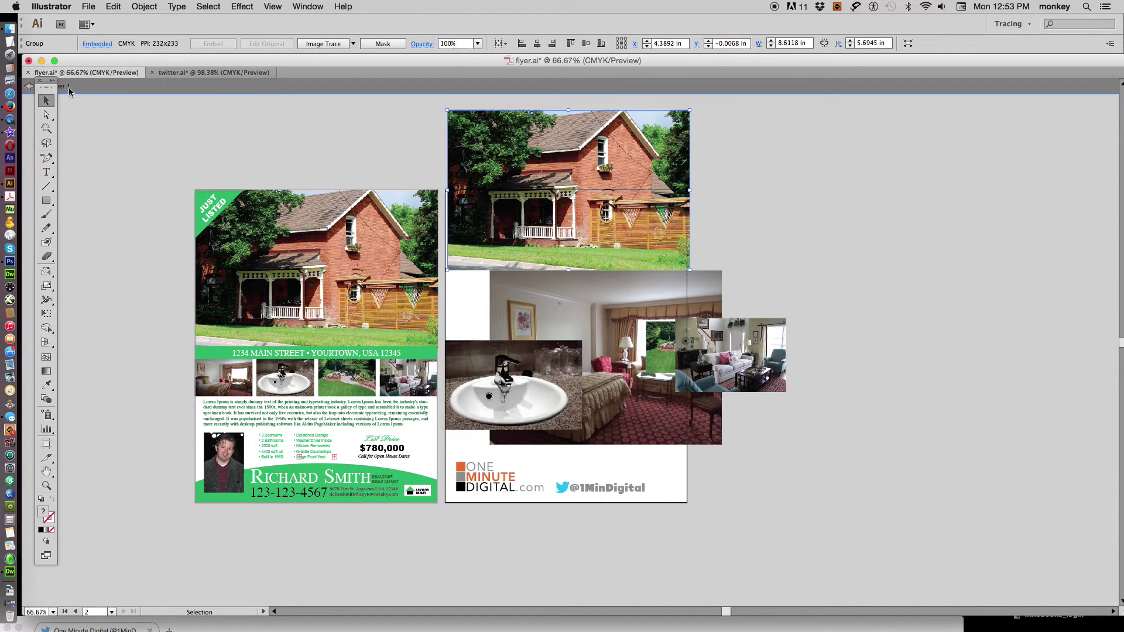
pyautogui.click(836, 250)
pyautogui.moveTo(676, 297); pyautogui.dragTo(783, 355)
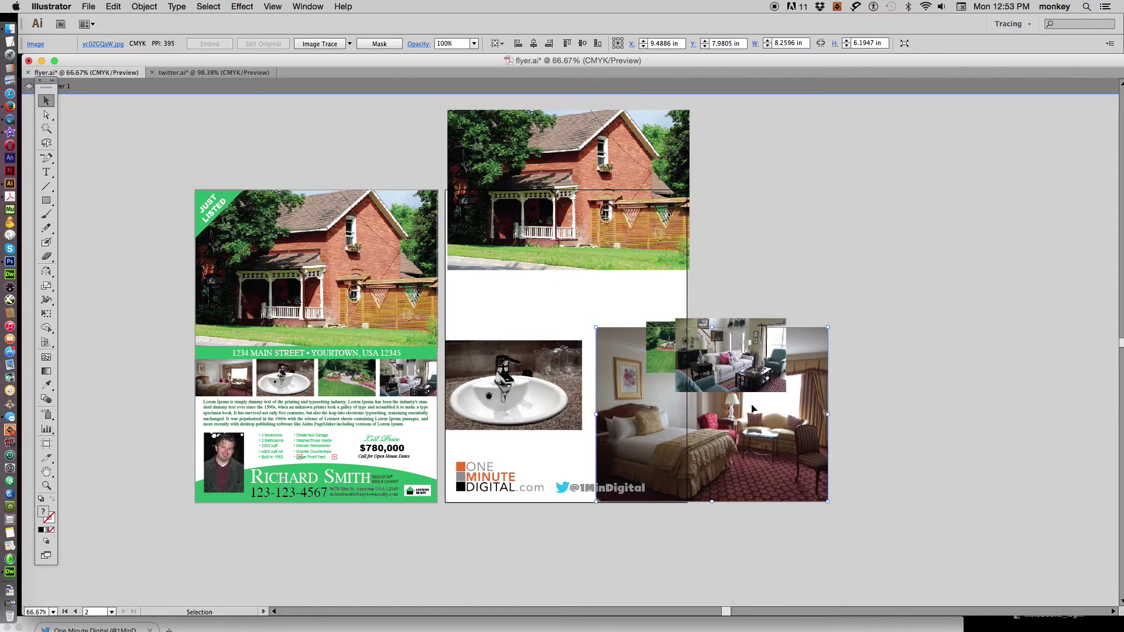
pyautogui.moveTo(771, 428); pyautogui.dragTo(711, 363)
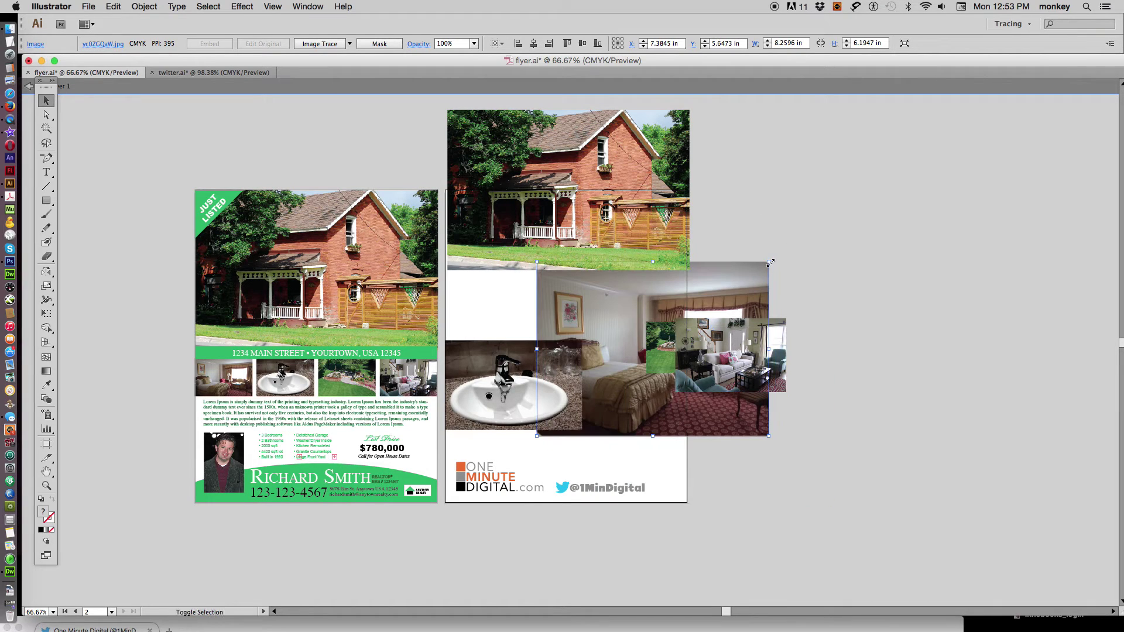
pyautogui.moveTo(769, 262); pyautogui.dragTo(642, 367)
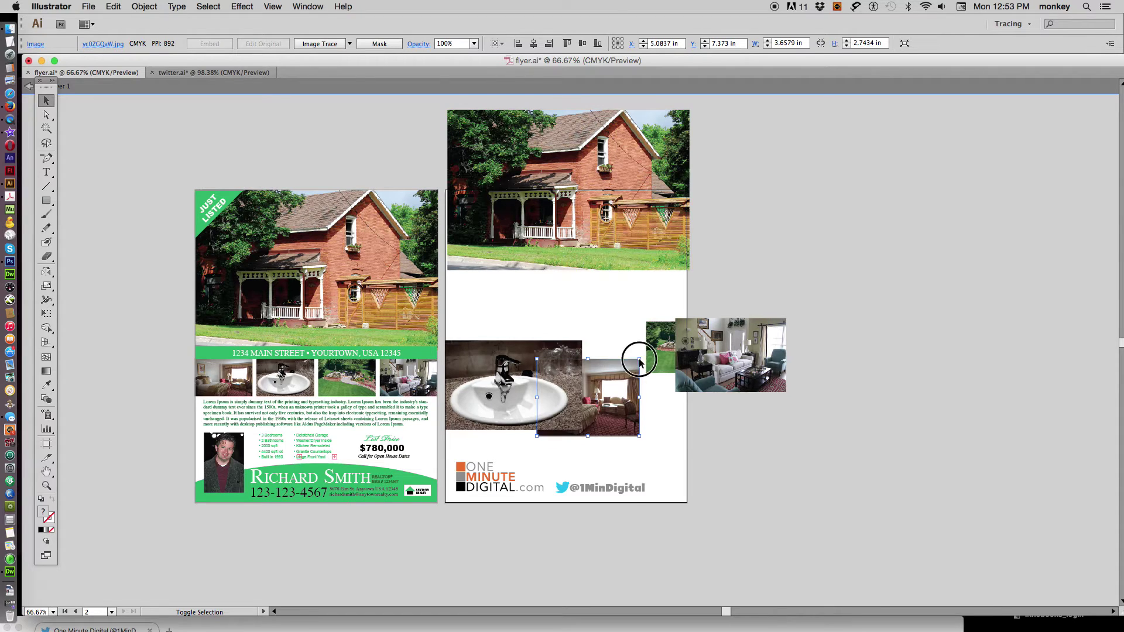
pyautogui.moveTo(642, 367); pyautogui.dragTo(598, 390)
# Shrink the sink, living-room and garden photos.
pyautogui.click(558, 363)
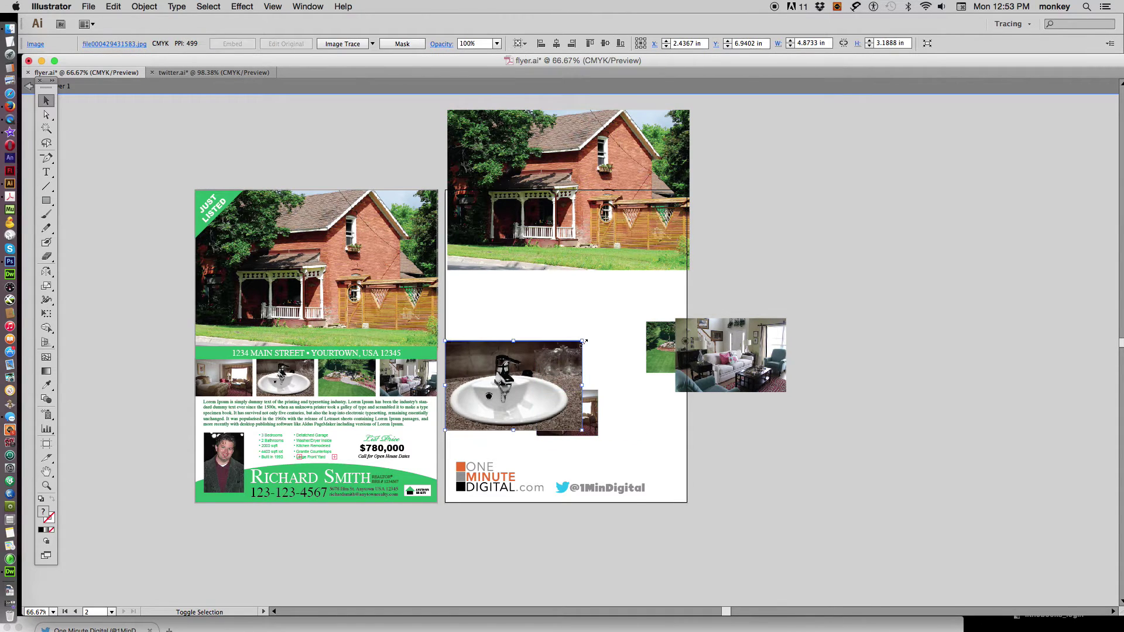
pyautogui.moveTo(581, 341); pyautogui.dragTo(508, 390)
pyautogui.click(708, 346)
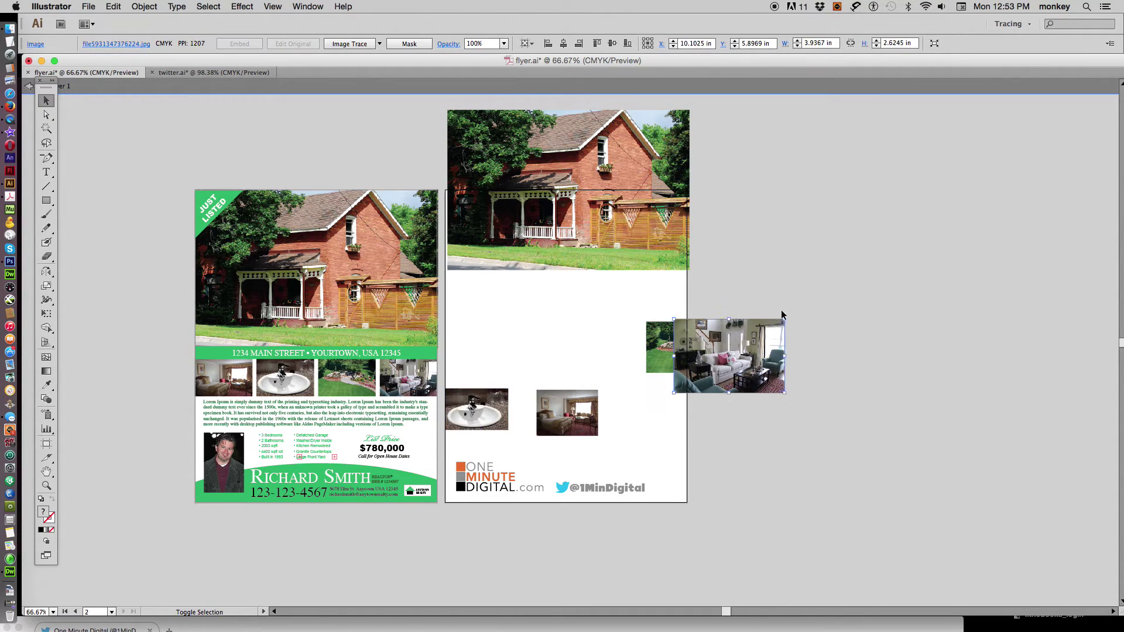
pyautogui.moveTo(785, 318); pyautogui.dragTo(726, 358)
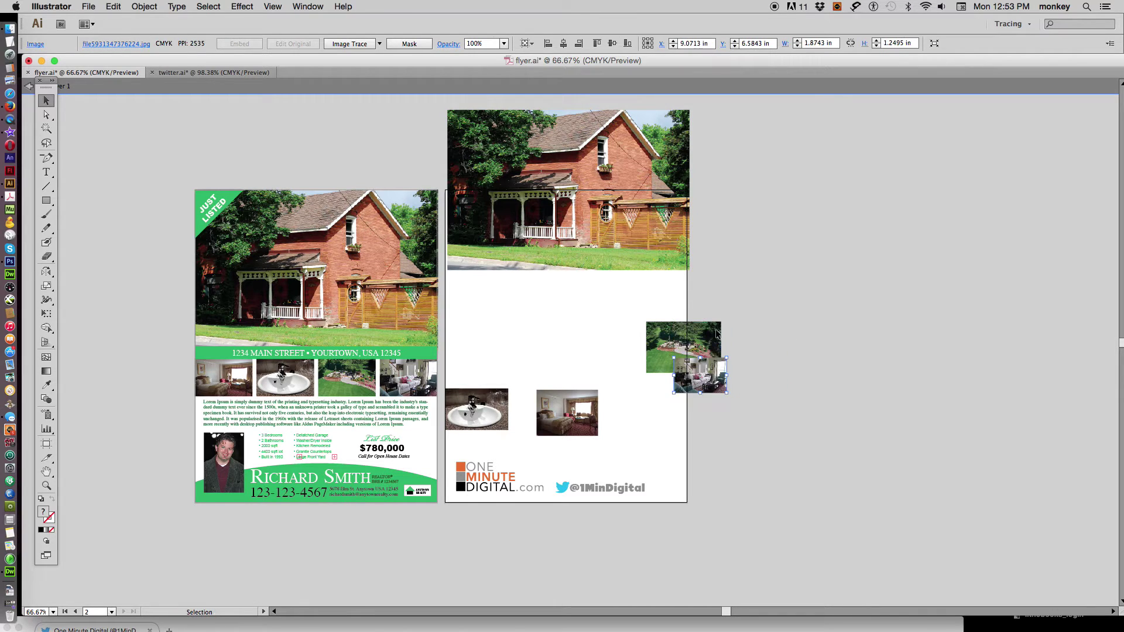
pyautogui.click(719, 328)
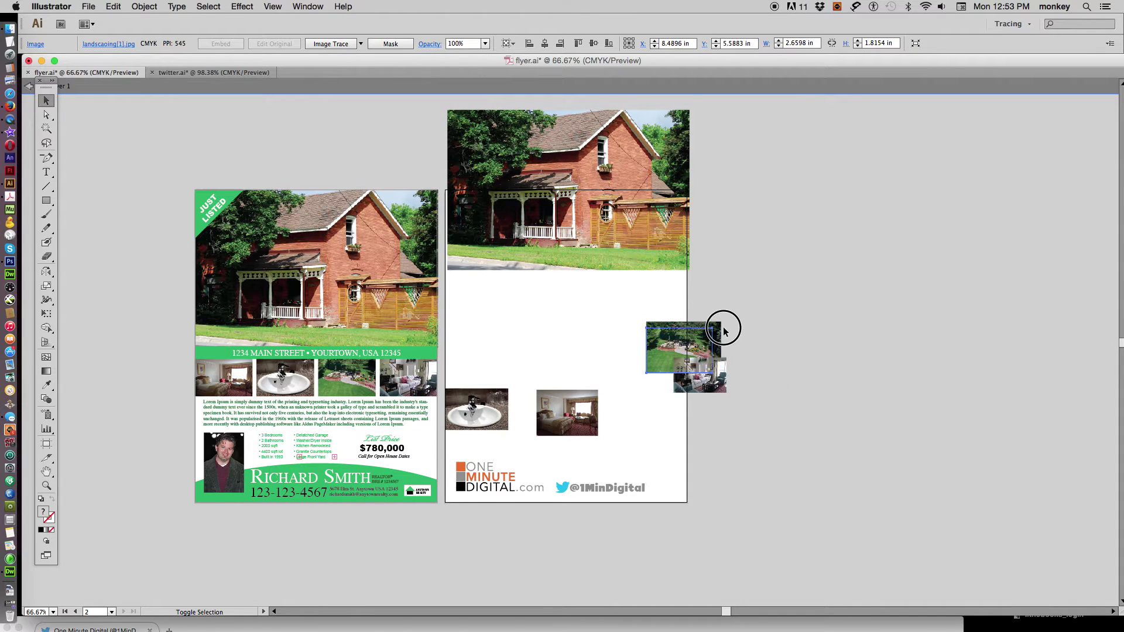
pyautogui.moveTo(722, 321); pyautogui.dragTo(709, 332)
# Arrange the garden, bedroom, living-room and sink photos together below the house photo.
pyautogui.moveTo(513, 341); pyautogui.dragTo(510, 340)
pyautogui.moveTo(575, 403); pyautogui.dragTo(598, 342)
pyautogui.moveTo(682, 371); pyautogui.dragTo(661, 339)
pyautogui.moveTo(480, 409)
pyautogui.mouseDown()
pyautogui.moveTo(654, 380)
pyautogui.moveTo(634, 302)
pyautogui.mouseUp()
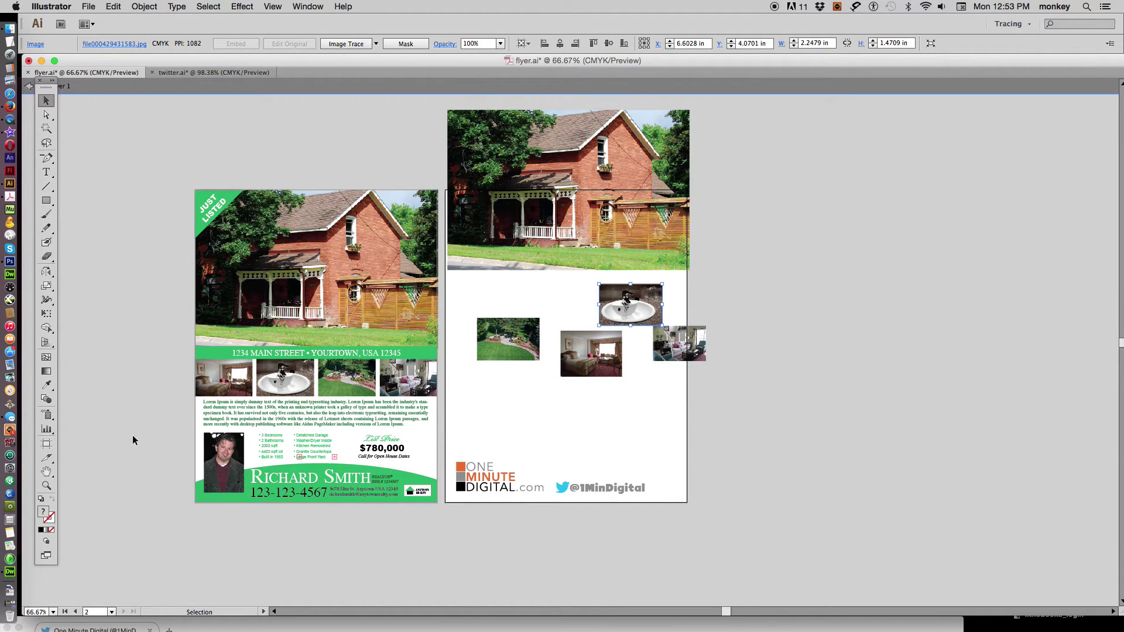
# Zoom in on the room photos and slightly nudge and resize the large house photo.
pyautogui.click(46, 486)
pyautogui.moveTo(473, 186); pyautogui.dragTo(765, 470)
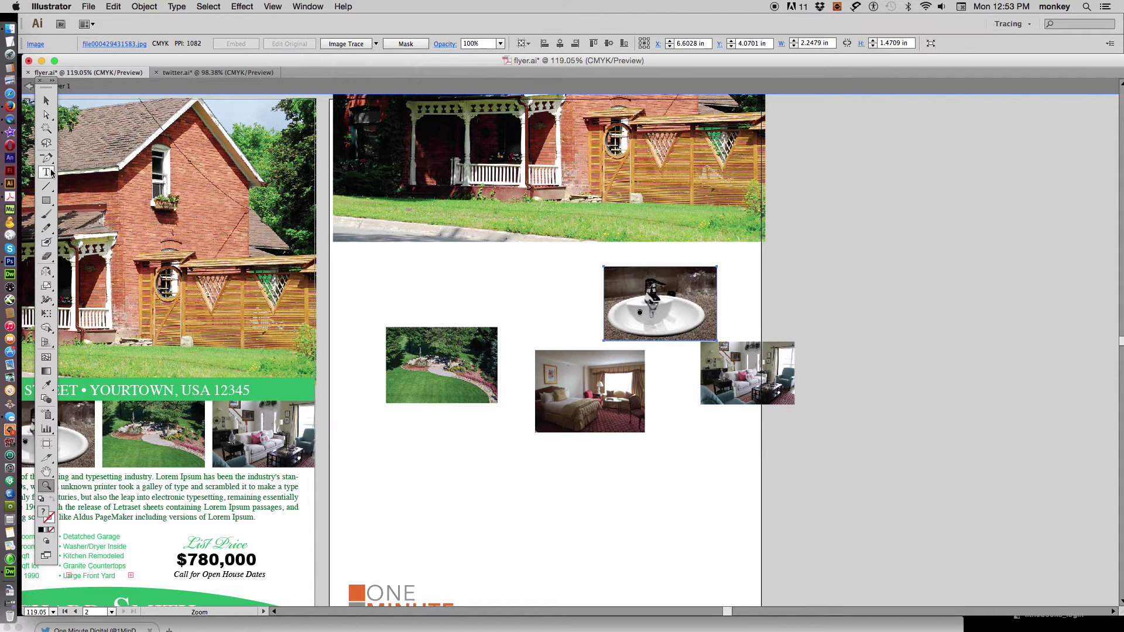
pyautogui.click(47, 200)
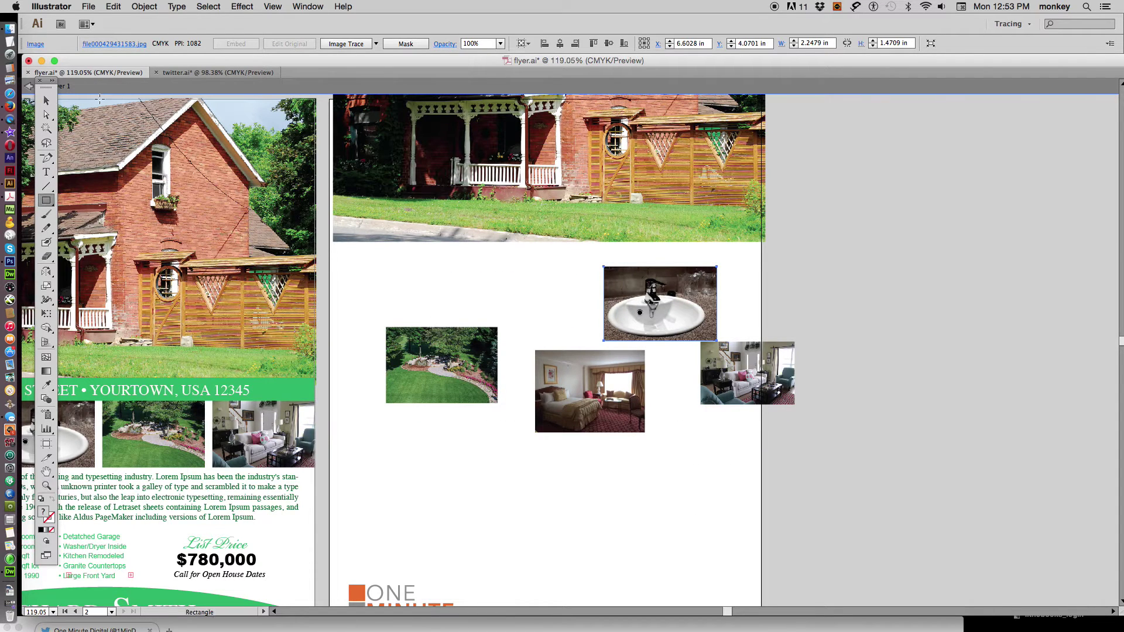
pyautogui.click(47, 100)
pyautogui.moveTo(461, 187); pyautogui.dragTo(459, 185)
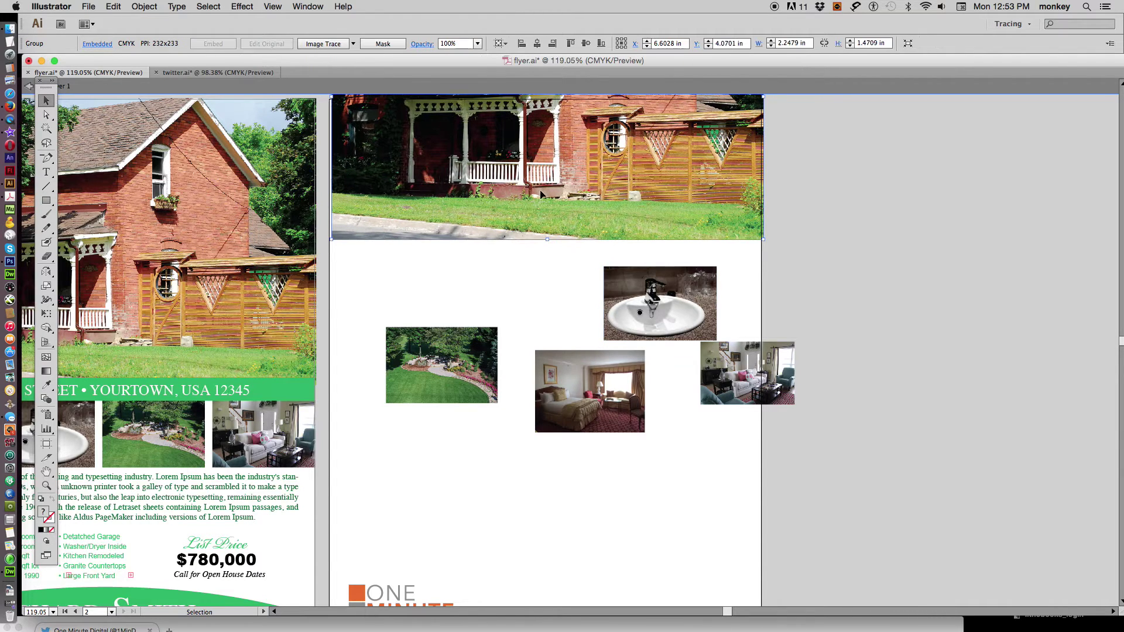
pyautogui.moveTo(764, 240); pyautogui.dragTo(760, 238)
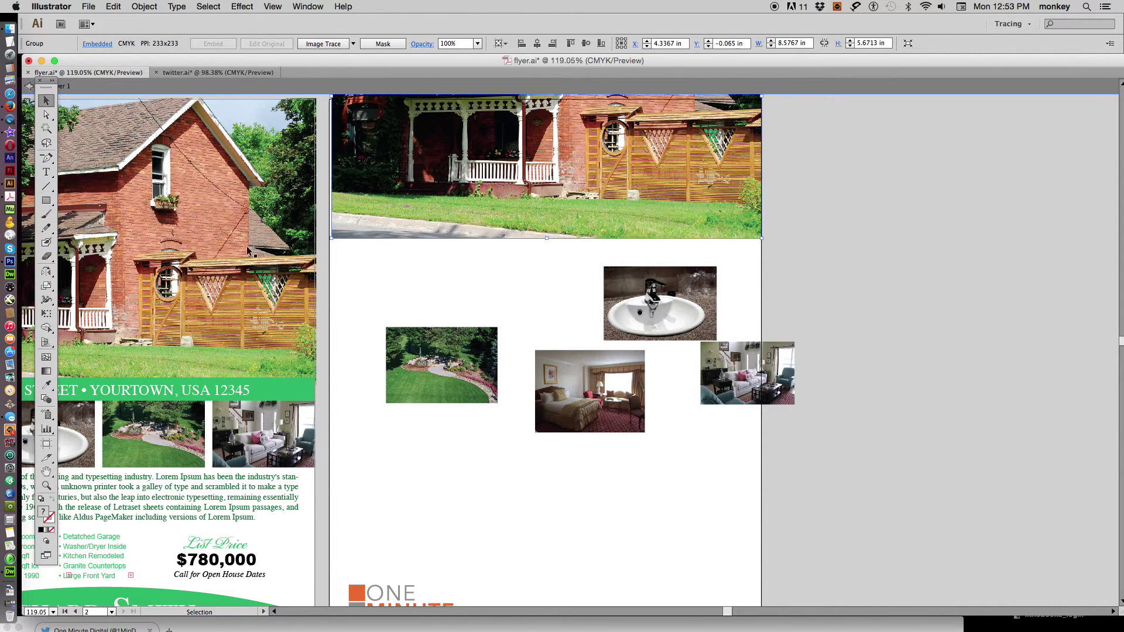
# Open and cancel the Rectangle size dialog, then draw a rectangle above the garden photo.
pyautogui.click(46, 200)
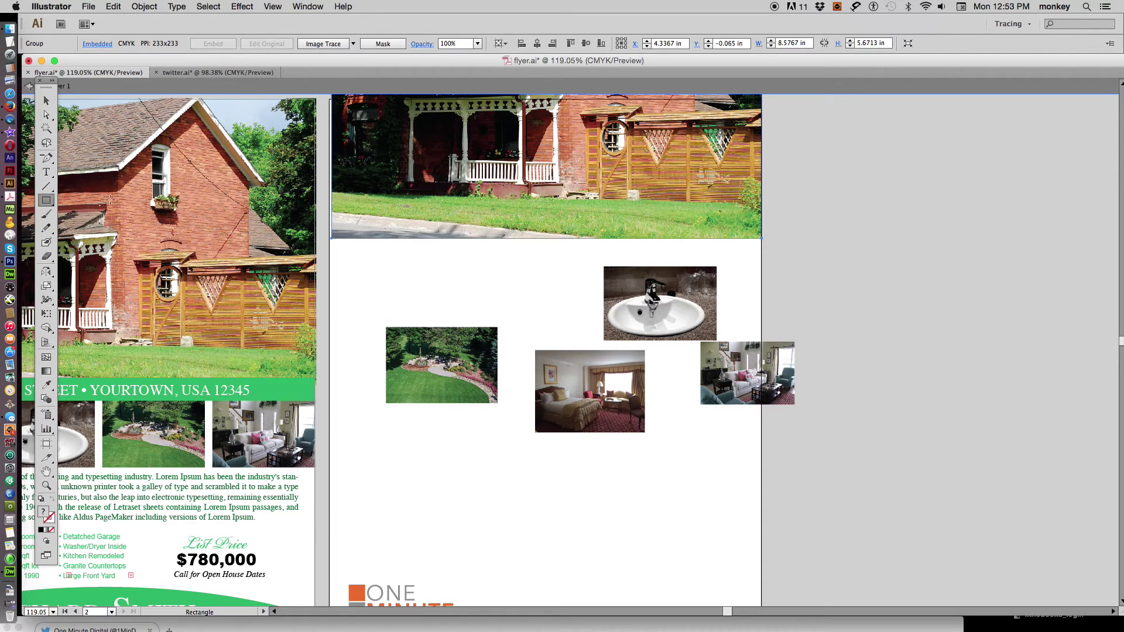
pyautogui.moveTo(46, 201); pyautogui.dragTo(96, 196)
pyautogui.click(835, 243)
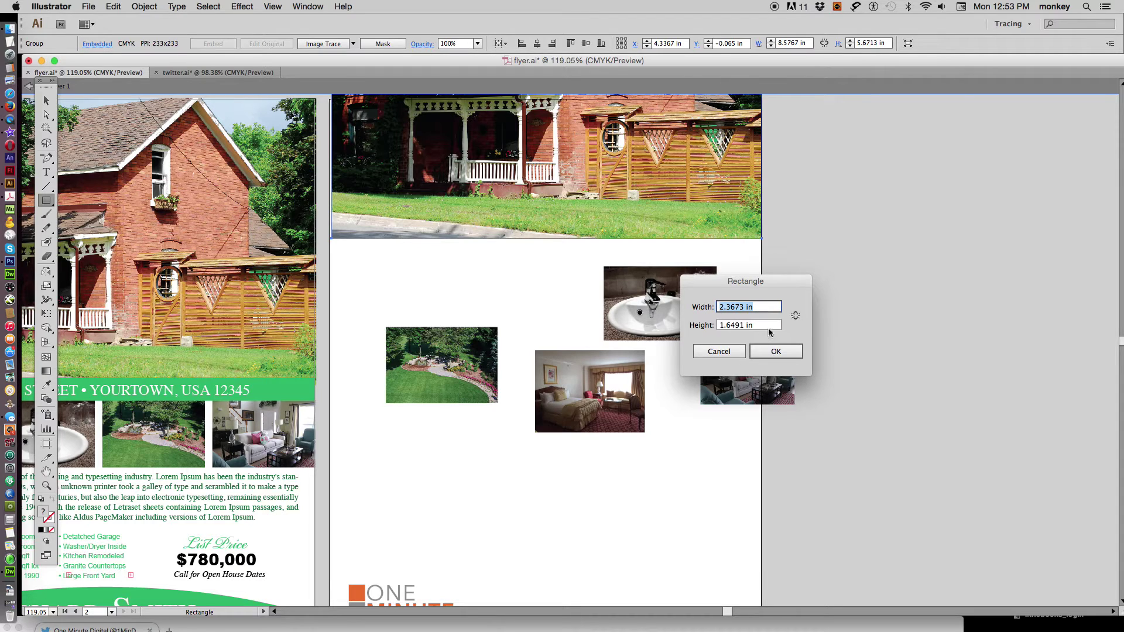
pyautogui.click(719, 351)
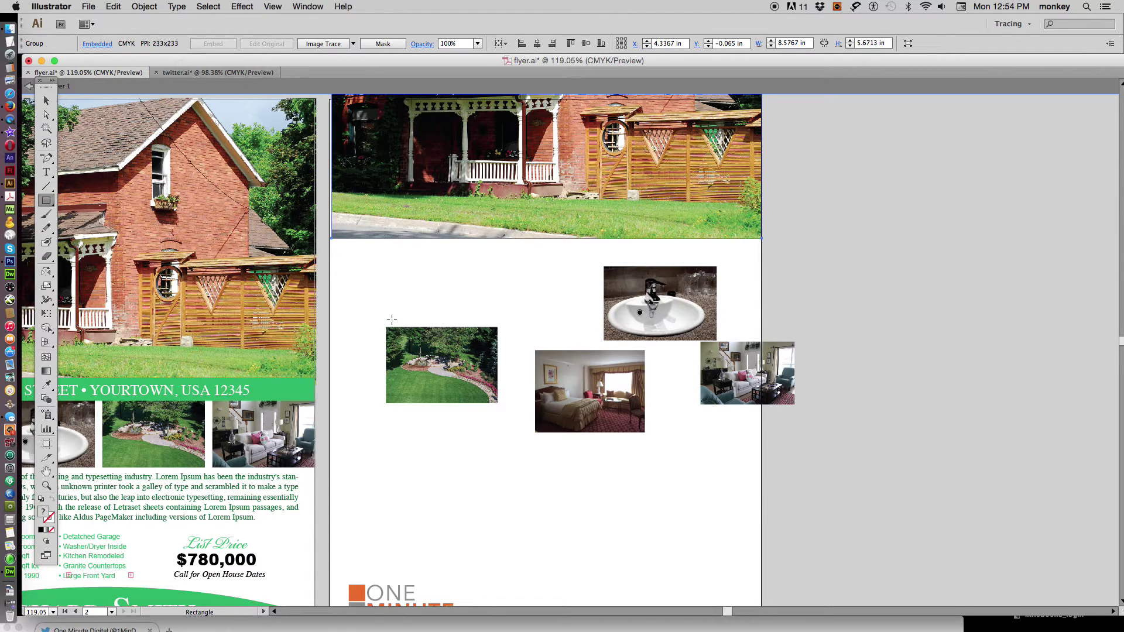
pyautogui.moveTo(374, 262); pyautogui.dragTo(486, 337)
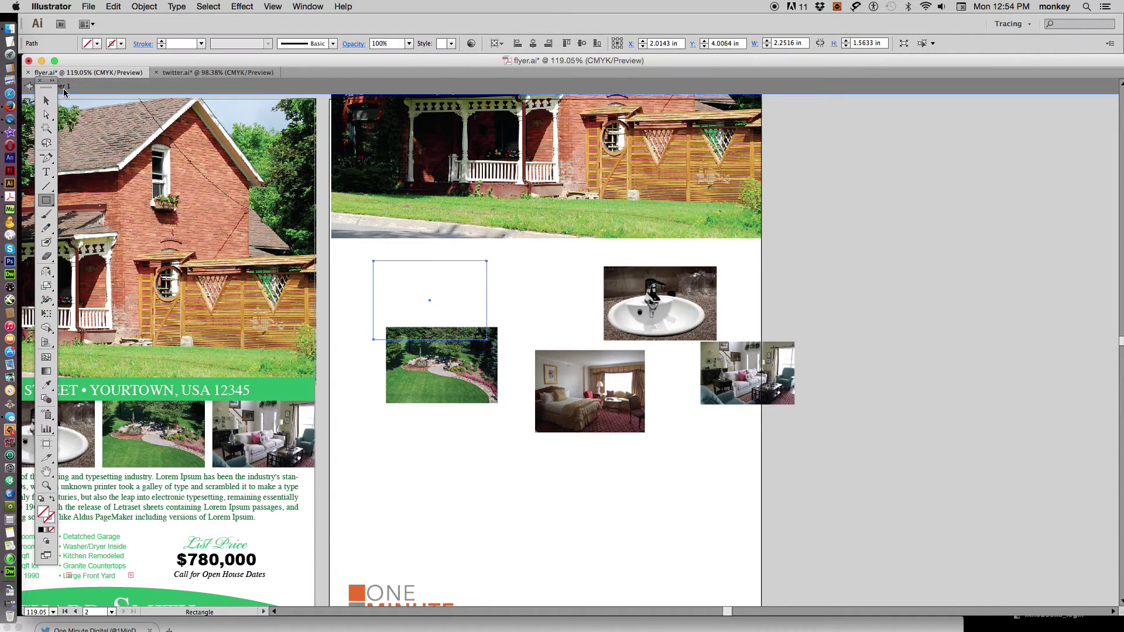
# Give the new rectangle the default stroke with no fill, then zoom in around the garden photo.
pyautogui.click(47, 100)
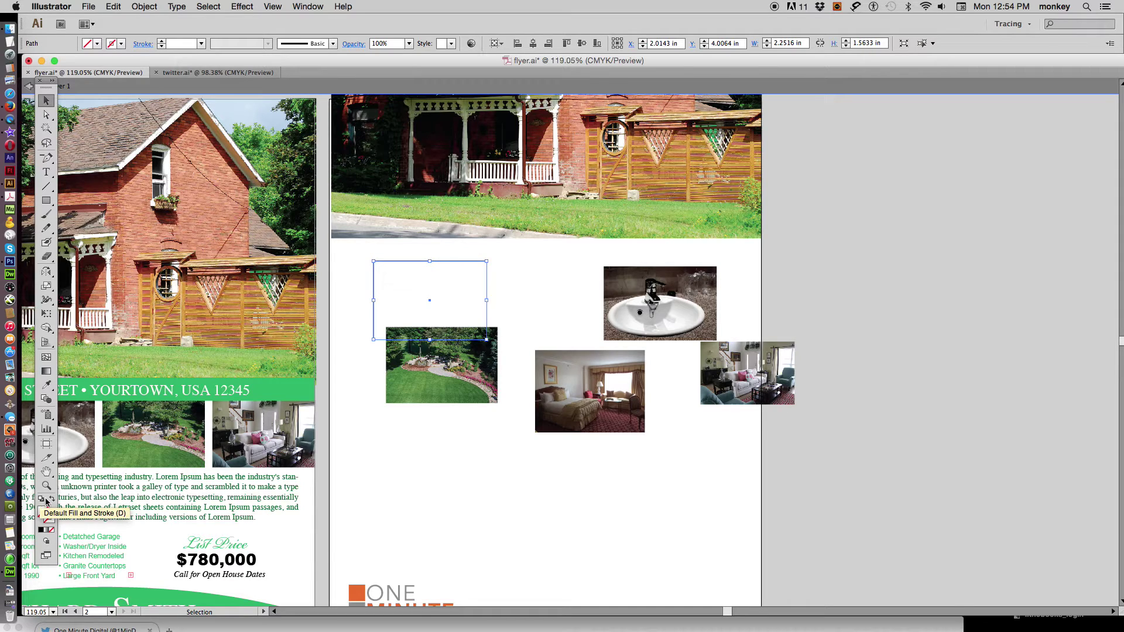
pyautogui.click(45, 499)
pyautogui.click(50, 497)
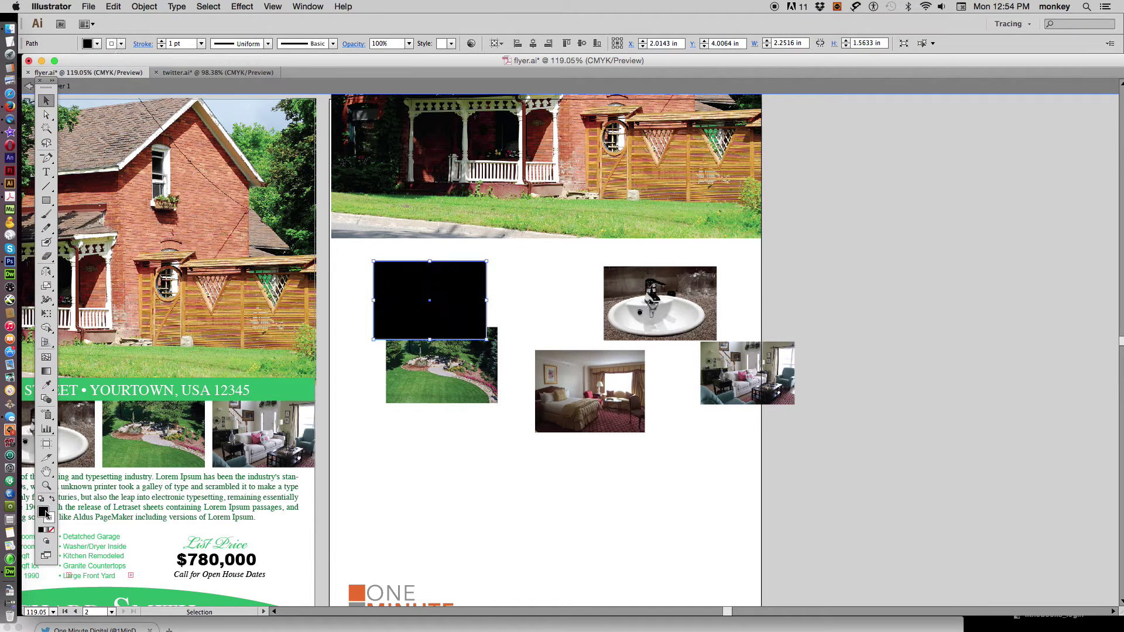
pyautogui.click(51, 533)
pyautogui.click(46, 486)
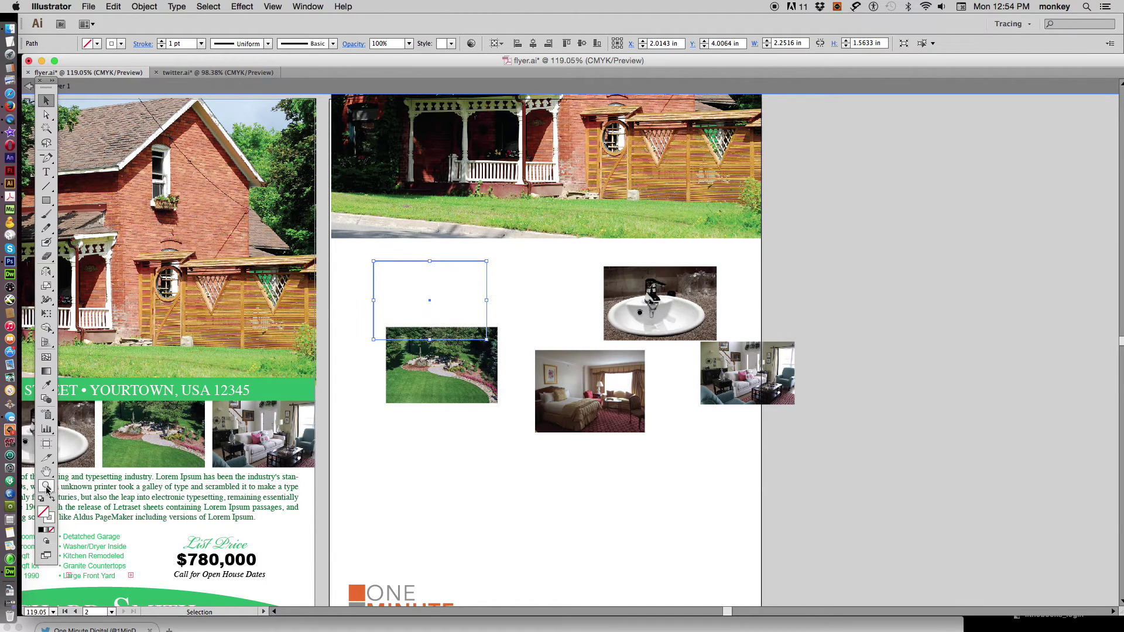
pyautogui.moveTo(336, 236); pyautogui.dragTo(556, 439)
pyautogui.click(47, 100)
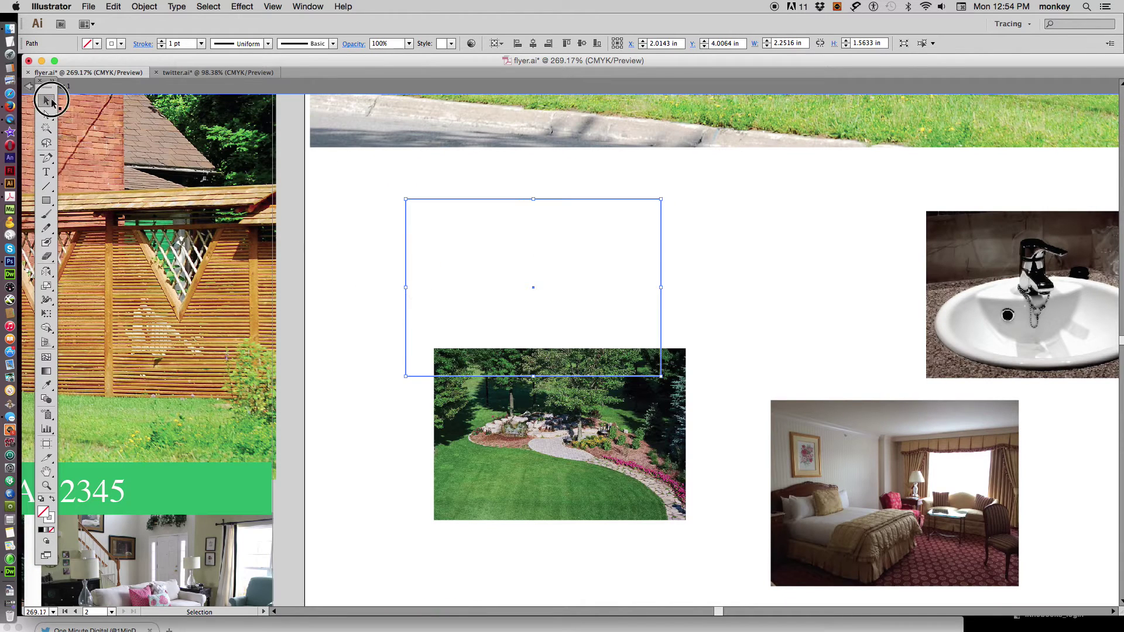
# Nudge the garden photo up and left and enlarge it to cover the rectangle frame.
pyautogui.keyDown('shift'); pyautogui.click(624, 466); pyautogui.keyUp('shift')
pyautogui.hotkey('shift', 'Up')
pyautogui.hotkey('shift', 'Up')
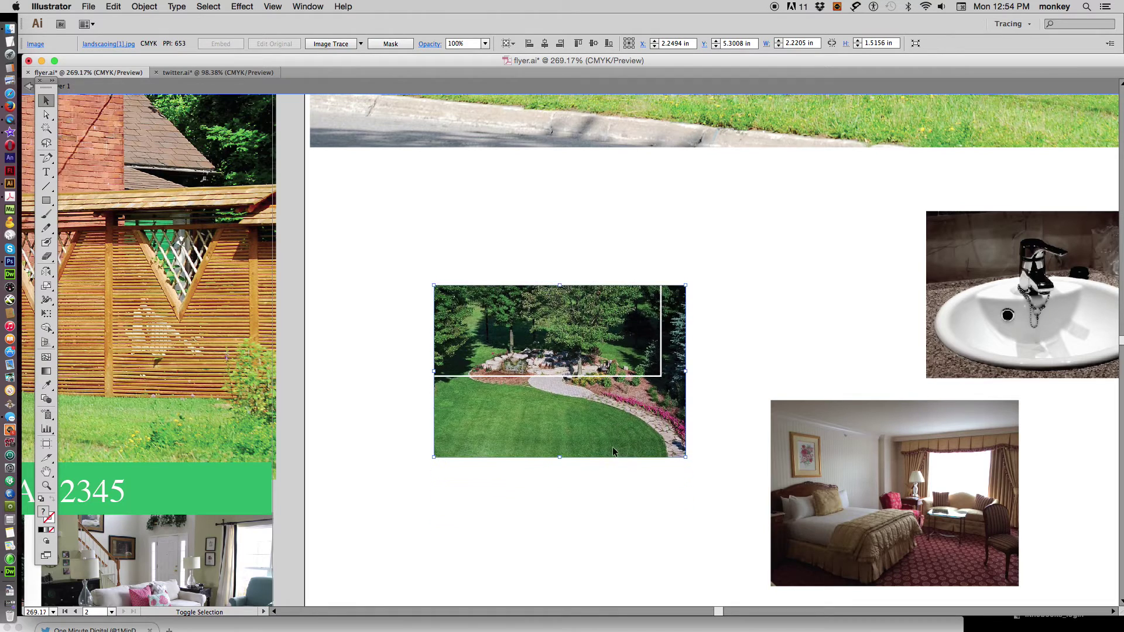
pyautogui.hotkey('shift', 'Up')
pyautogui.hotkey('shift', 'Up')
pyautogui.hotkey('shift', 'Up')
pyautogui.hotkey('shift', 'Left')
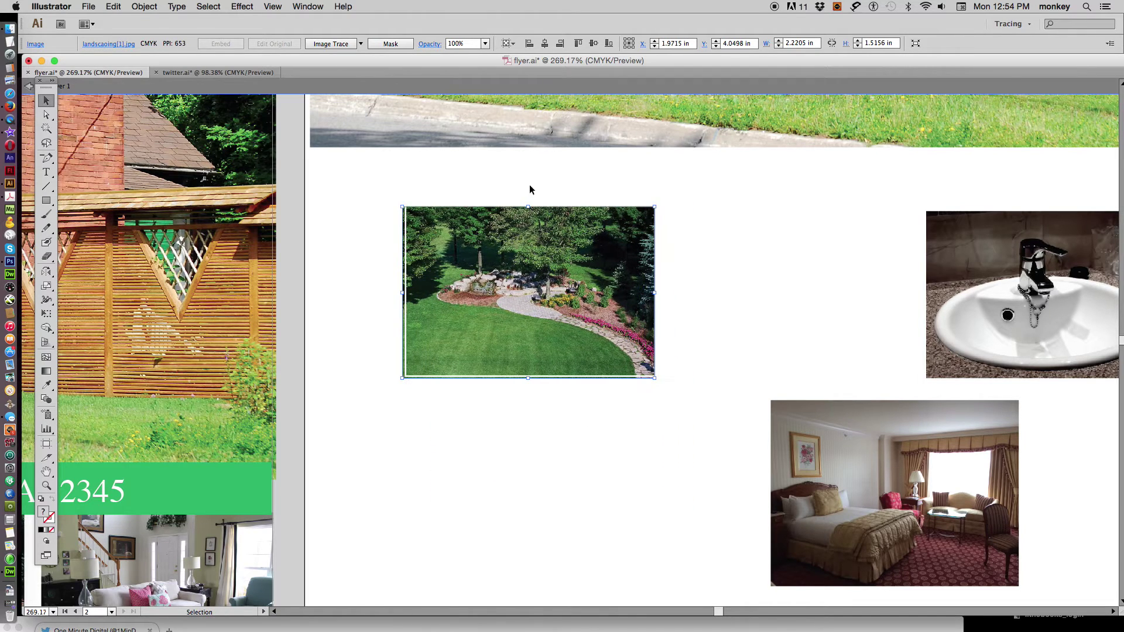
pyautogui.moveTo(654, 207); pyautogui.dragTo(667, 199)
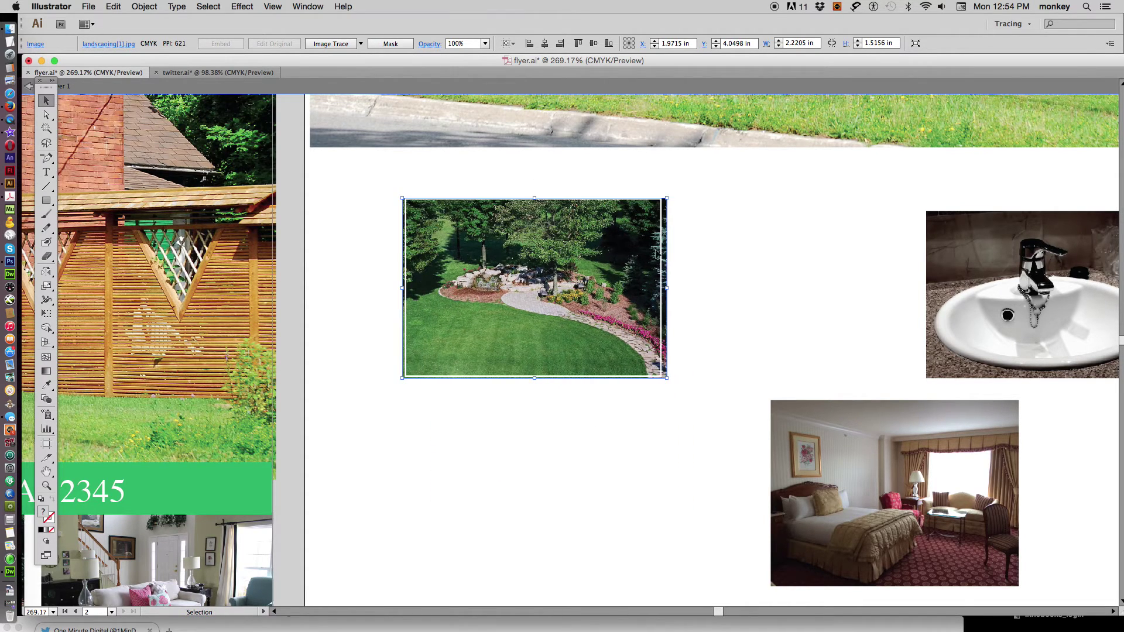
pyautogui.moveTo(403, 201); pyautogui.dragTo(397, 195)
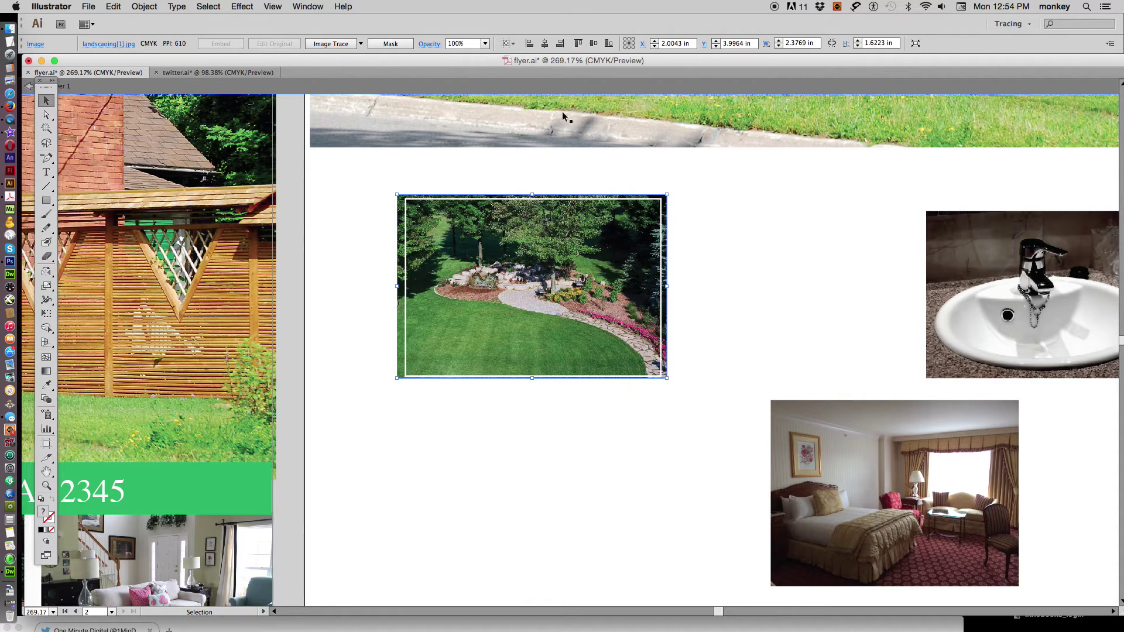
# Copy the frame rectangle, then clip the garden photo to it with Ctrl+7.
pyautogui.click(463, 202)
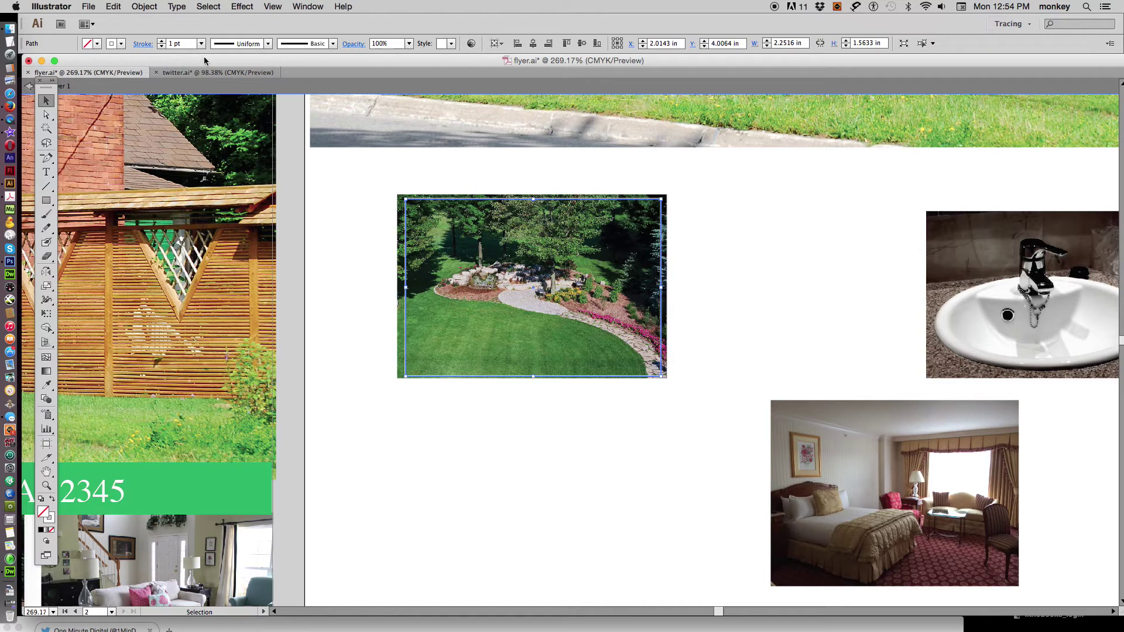
pyautogui.click(144, 7)
pyautogui.moveTo(113, 7)
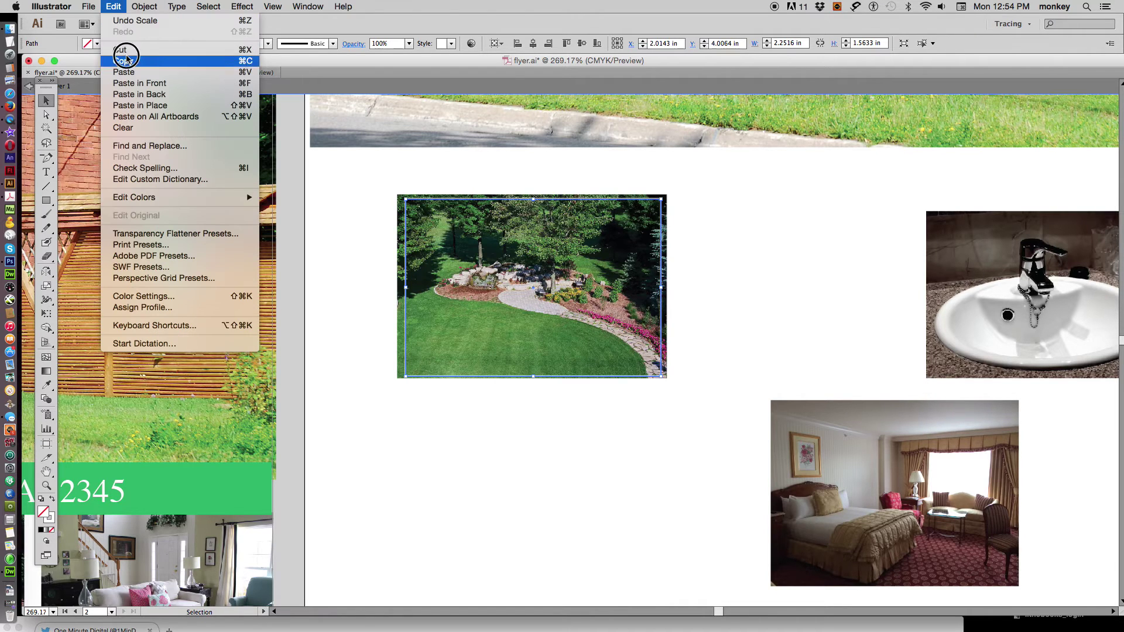
pyautogui.click(129, 62)
pyautogui.moveTo(623, 428); pyautogui.dragTo(495, 260)
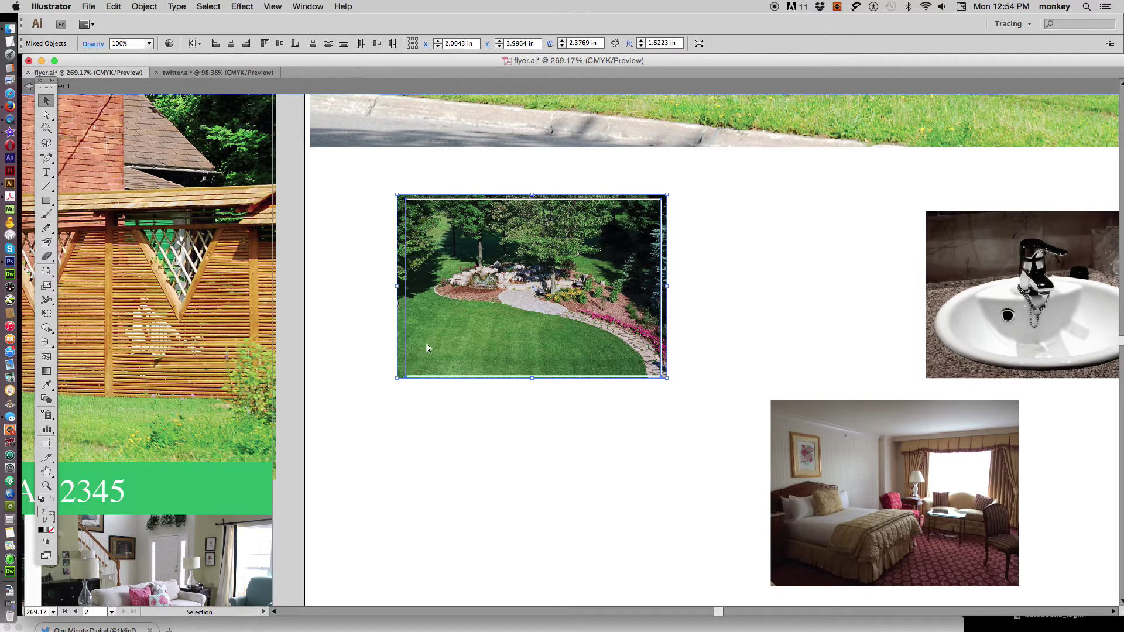
pyautogui.hotkey('ctrl', '7')
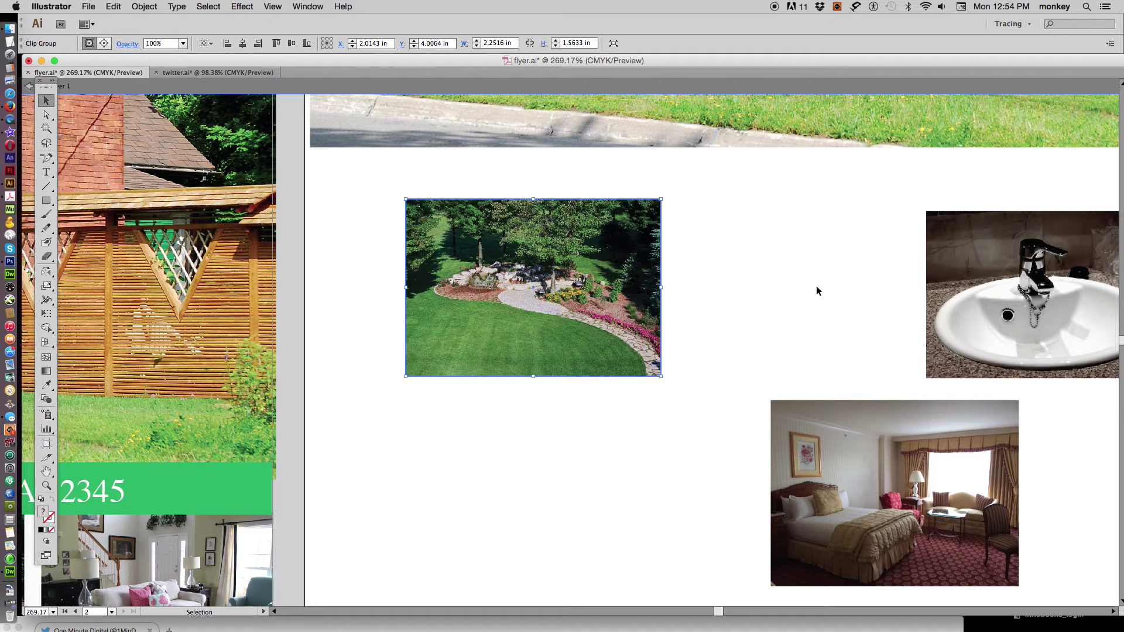
# Bring the bedroom photo up, paste a copy of the frame, and move the sink photo aside.
pyautogui.moveTo(814, 288)
pyautogui.mouseDown()
pyautogui.moveTo(506, 273)
pyautogui.moveTo(503, 257)
pyautogui.mouseUp()
pyautogui.moveTo(505, 440); pyautogui.dragTo(427, 253)
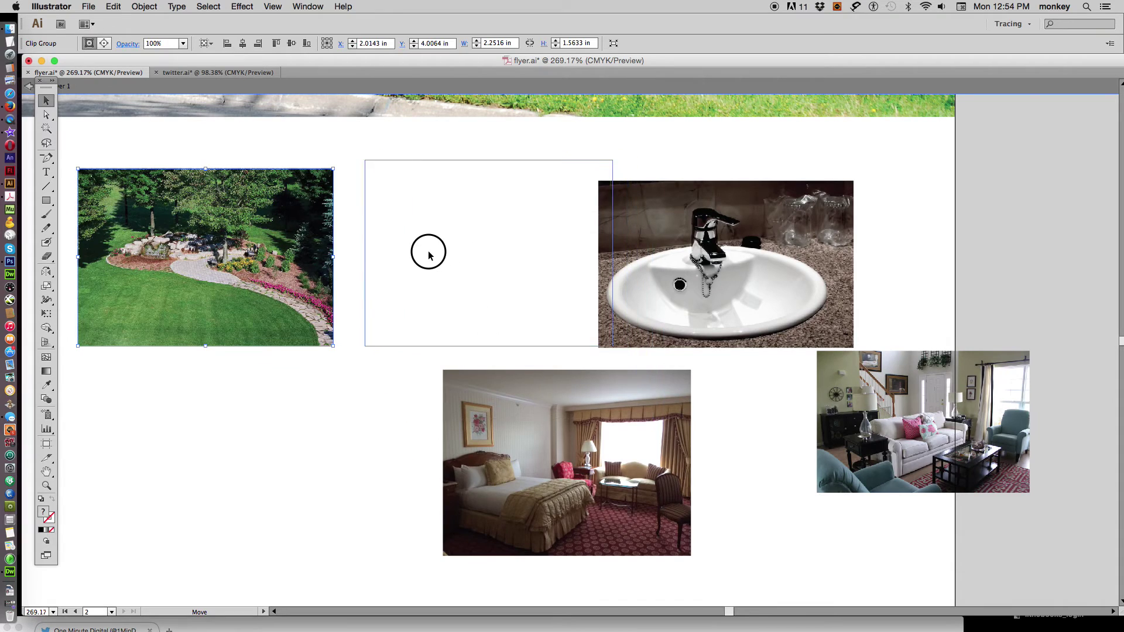
pyautogui.press('super+v')
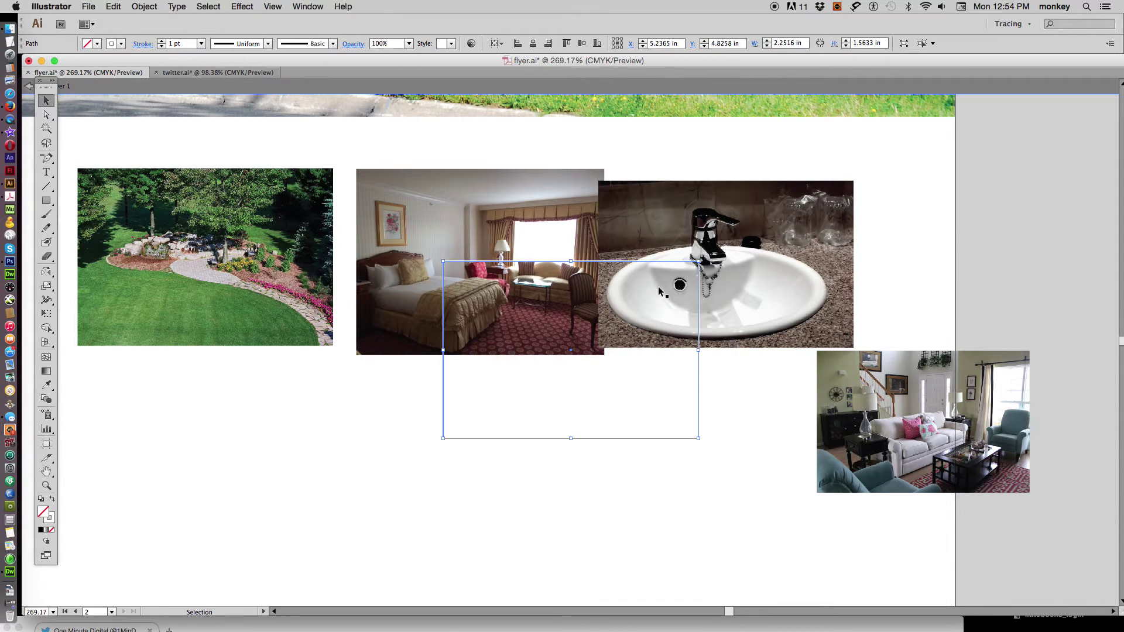
pyautogui.moveTo(622, 265); pyautogui.dragTo(797, 246)
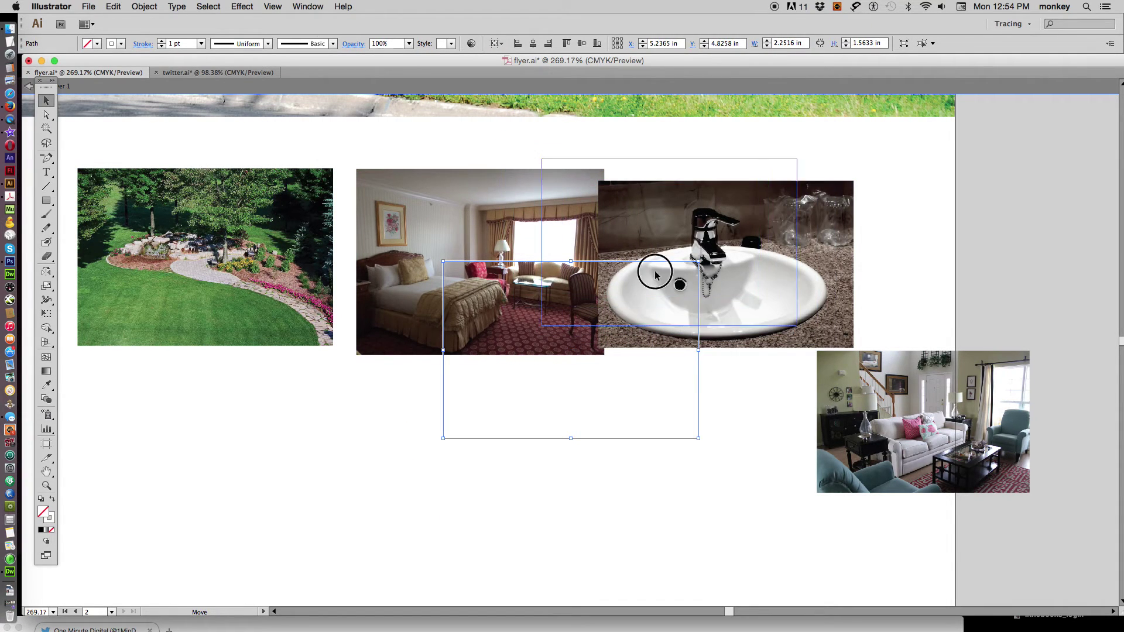
pyautogui.doubleClick(582, 267)
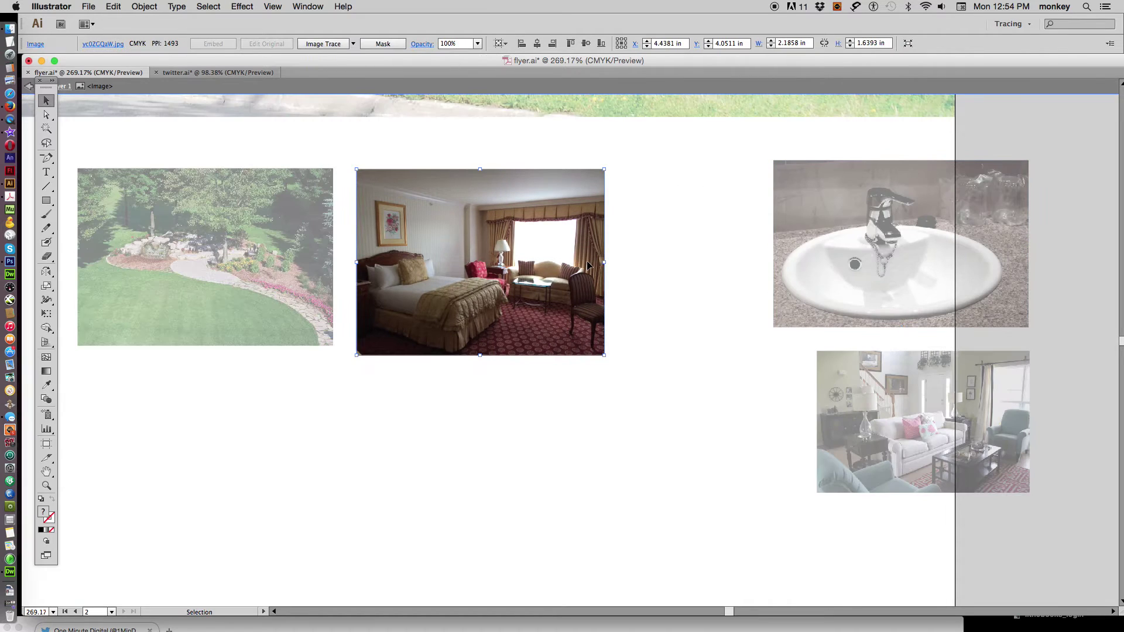
pyautogui.click(76, 90)
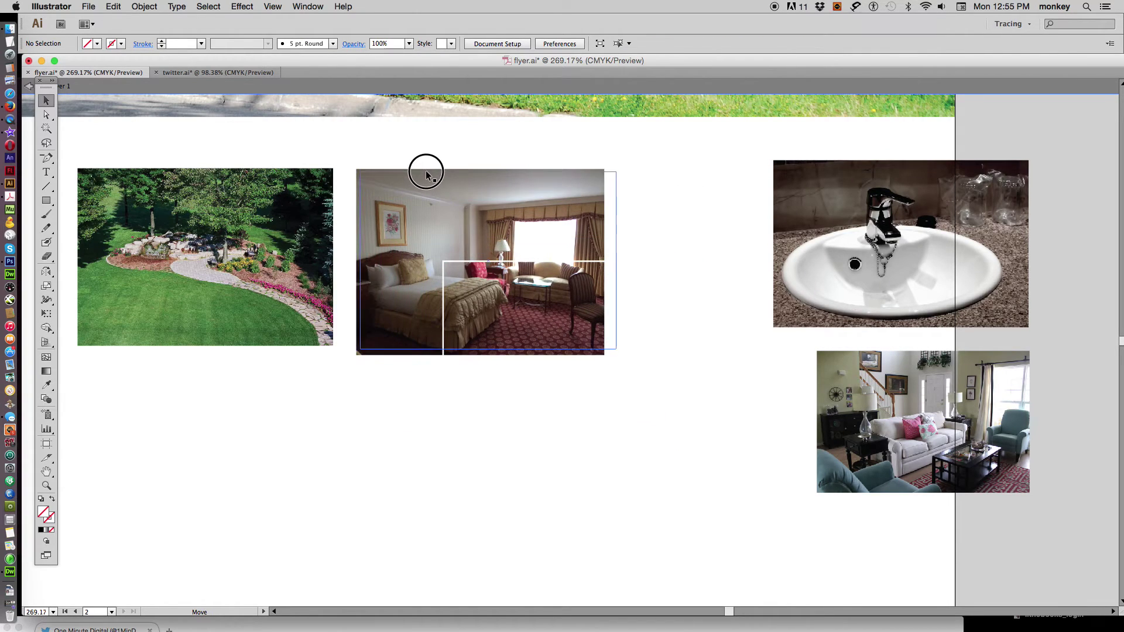
# Clip the bedroom photo to the pasted frame and move it beside the garden photo.
pyautogui.moveTo(510, 258); pyautogui.dragTo(514, 211)
pyautogui.click(513, 211)
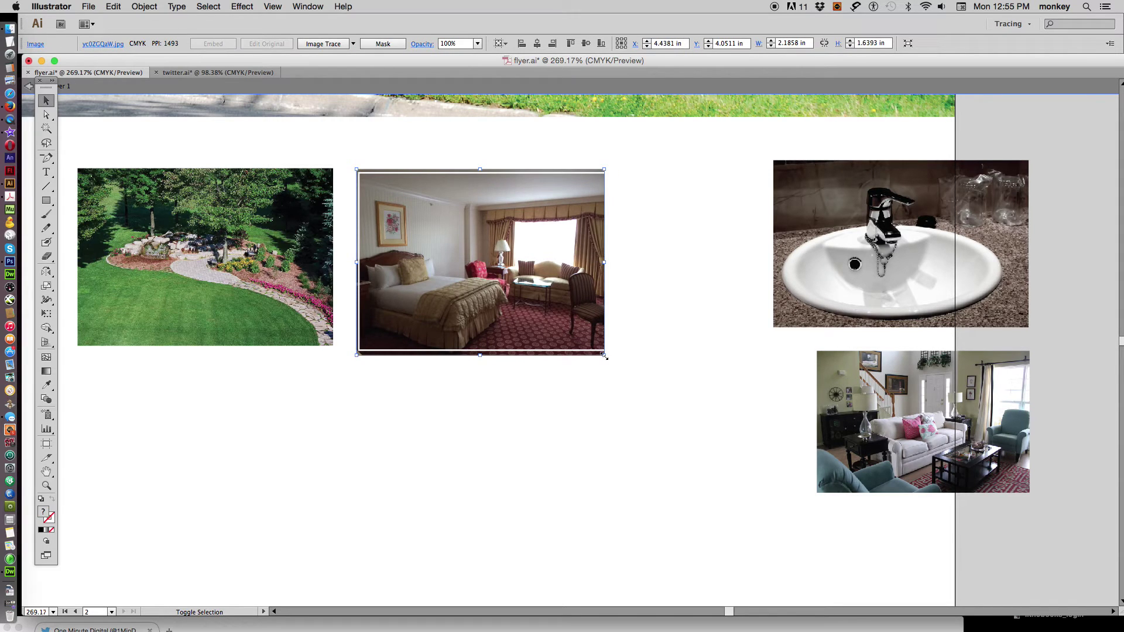
pyautogui.moveTo(605, 355); pyautogui.dragTo(618, 364)
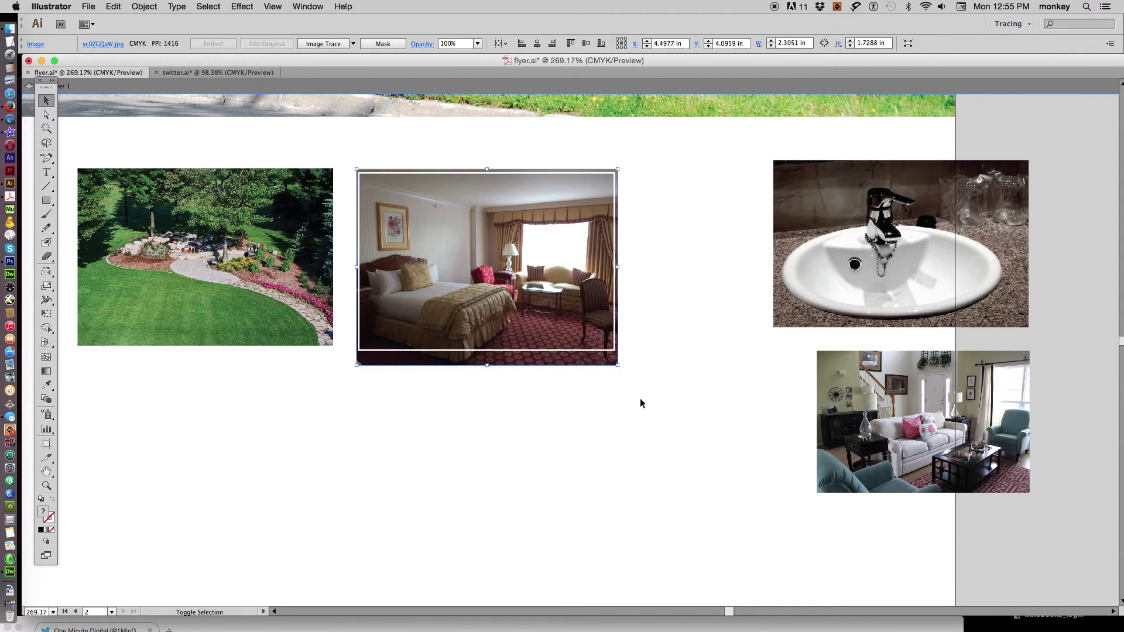
pyautogui.press('Up')
pyautogui.press('Up')
pyautogui.press('Up')
pyautogui.press('Up')
pyautogui.press('Up')
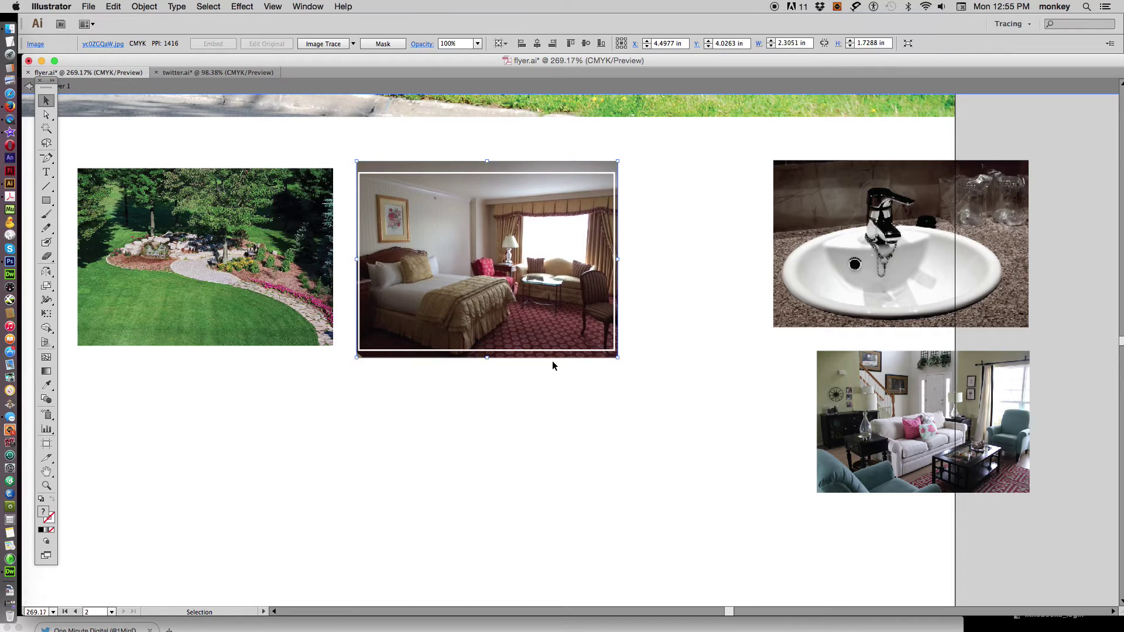
pyautogui.moveTo(571, 425); pyautogui.dragTo(484, 266)
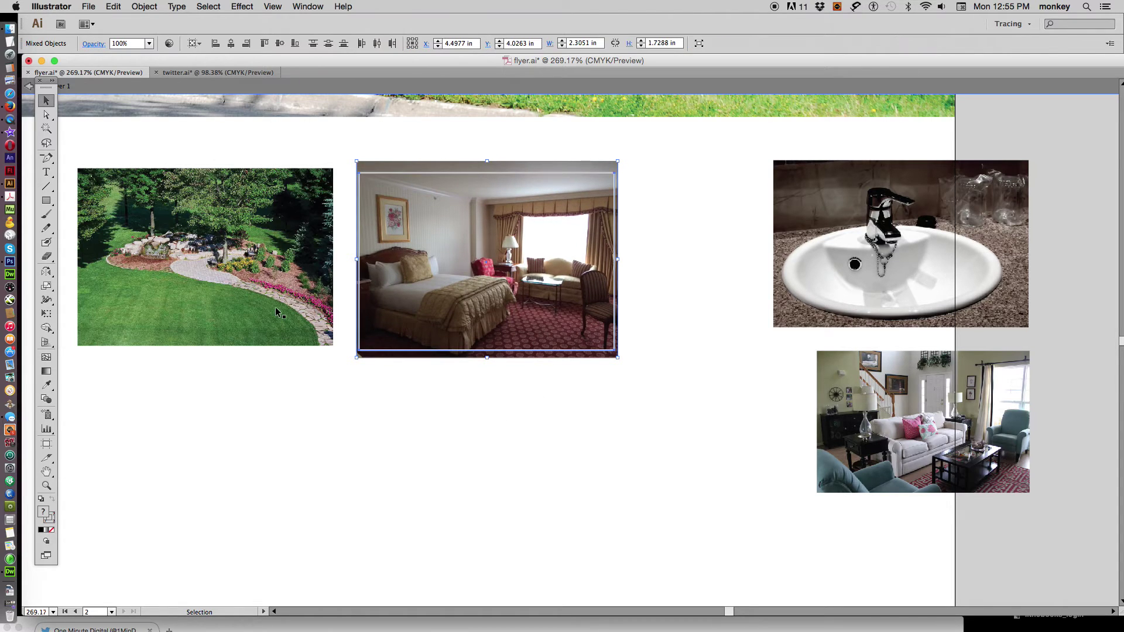
pyautogui.press('super+7')
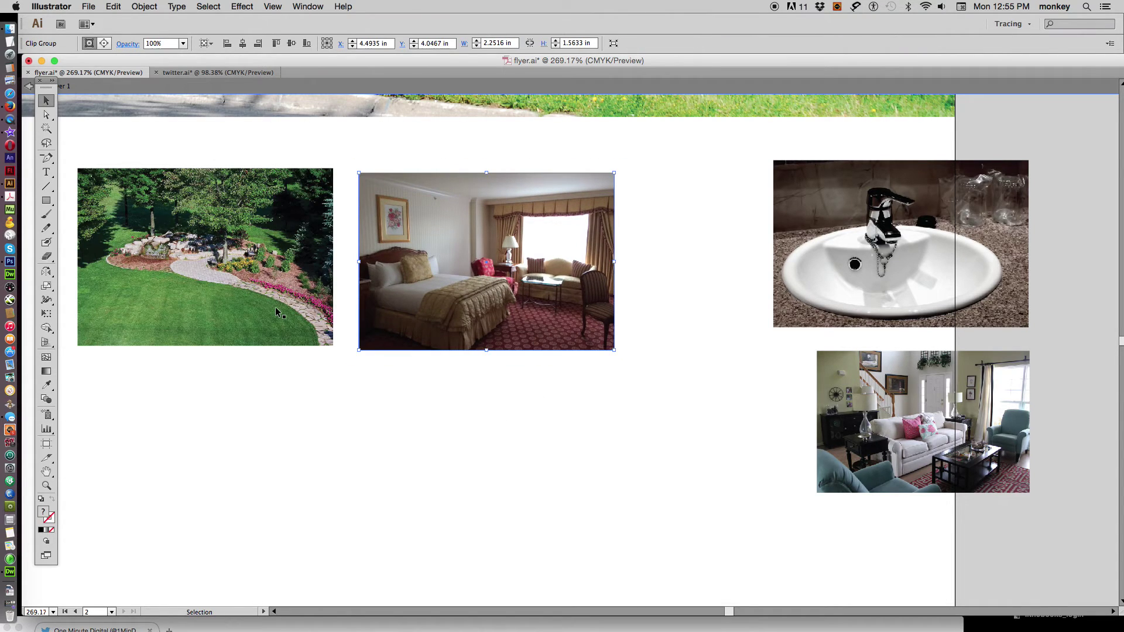
pyautogui.moveTo(535, 305); pyautogui.dragTo(429, 281)
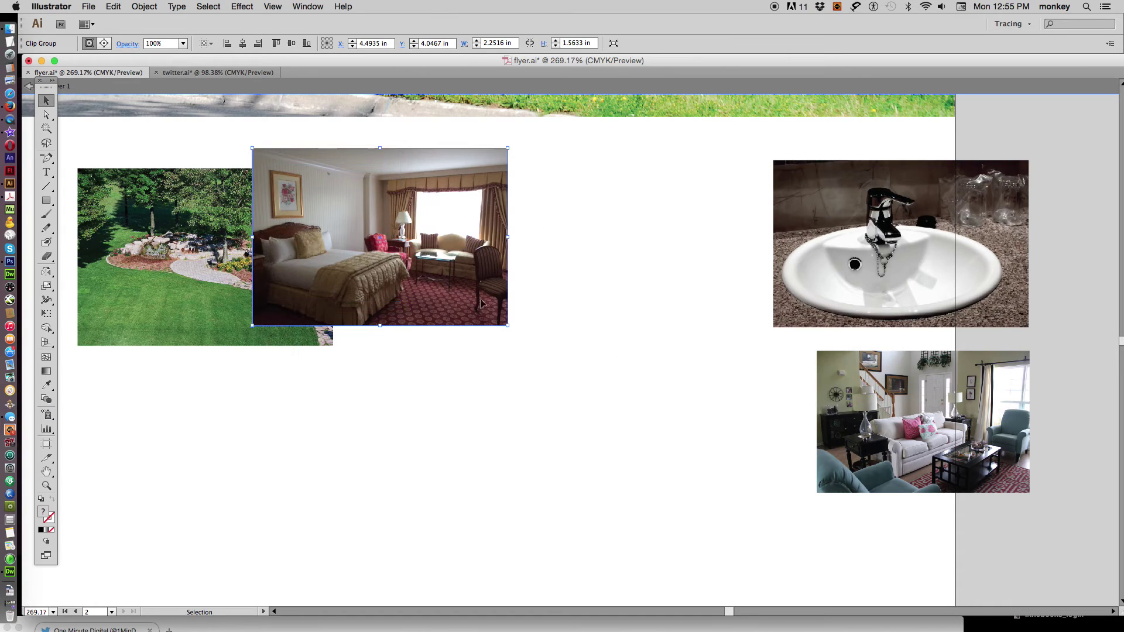
# Fit the sink photo under the frame rectangle and clip it with Cmd+7.
pyautogui.moveTo(866, 231); pyautogui.dragTo(620, 242)
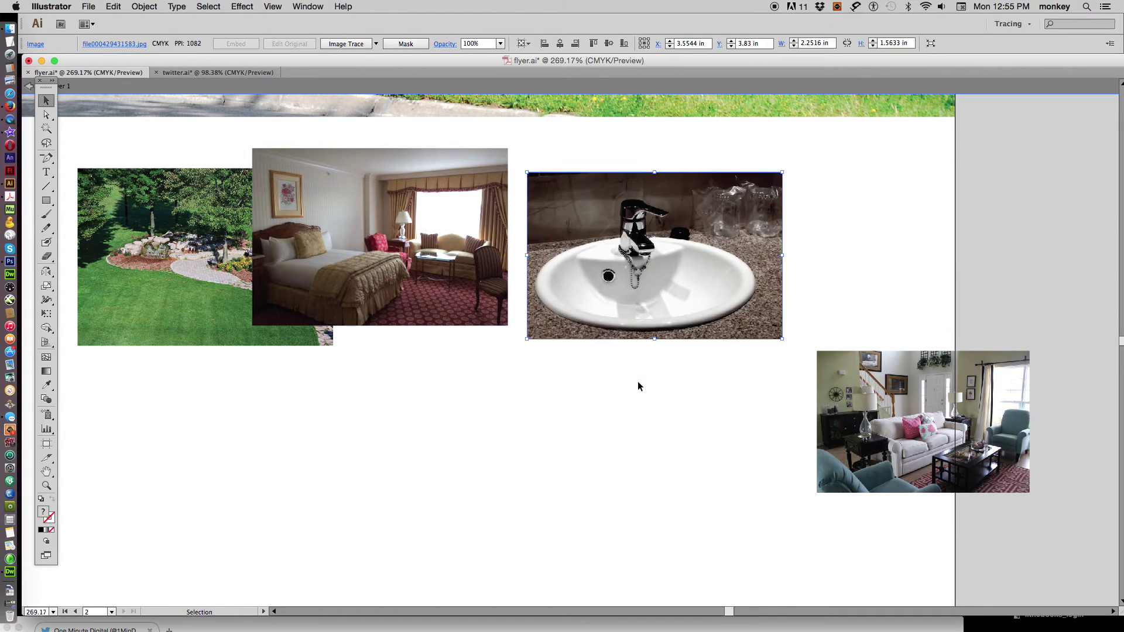
pyautogui.click(640, 384)
pyautogui.click(691, 293)
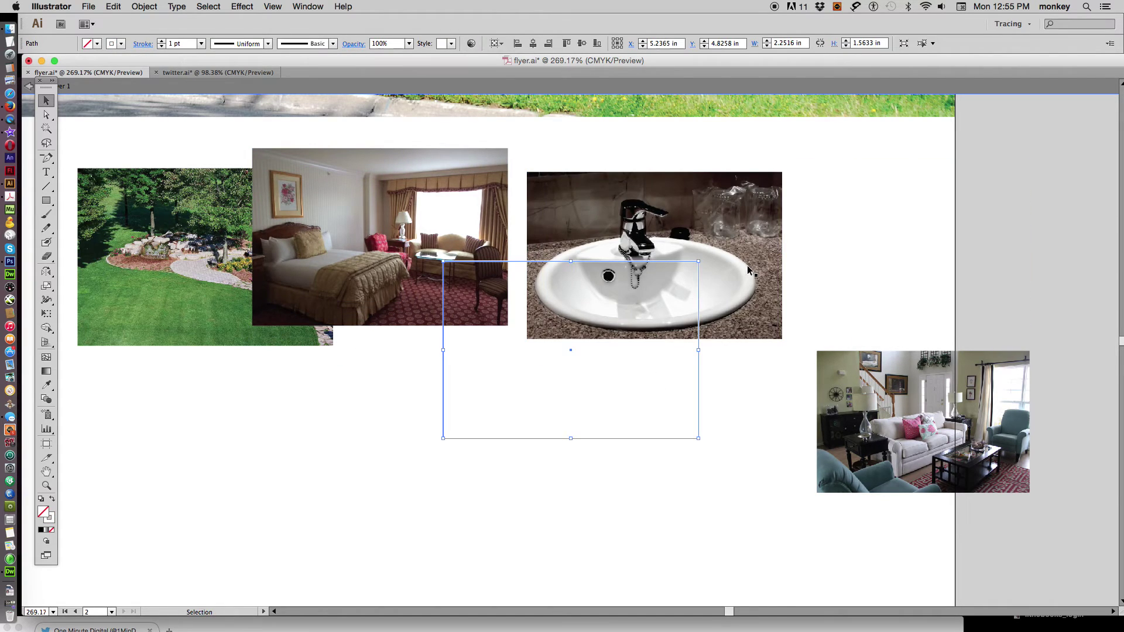
pyautogui.moveTo(701, 304)
pyautogui.mouseDown()
pyautogui.moveTo(703, 390)
pyautogui.moveTo(722, 451)
pyautogui.mouseUp()
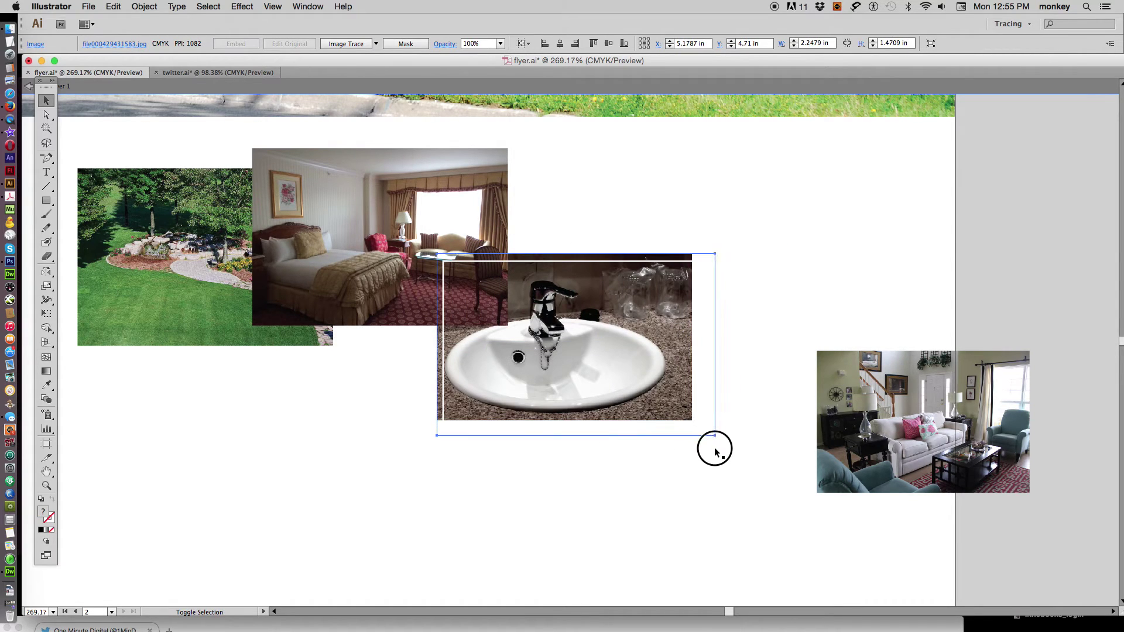
pyautogui.moveTo(714, 436); pyautogui.dragTo(724, 440)
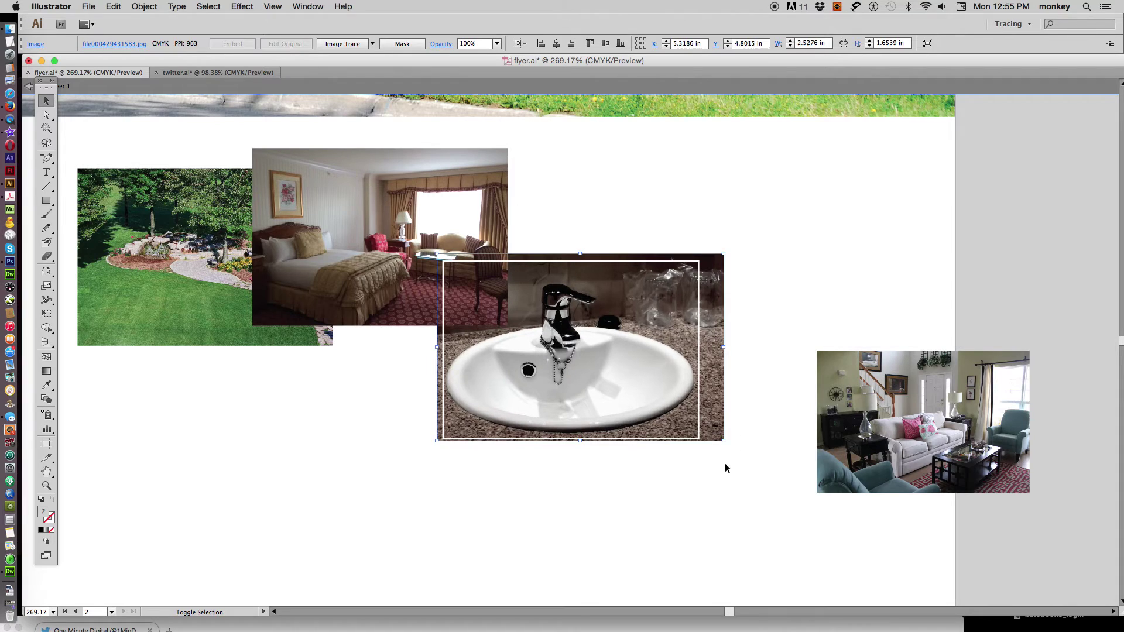
pyautogui.hotkey('shift', 'Left')
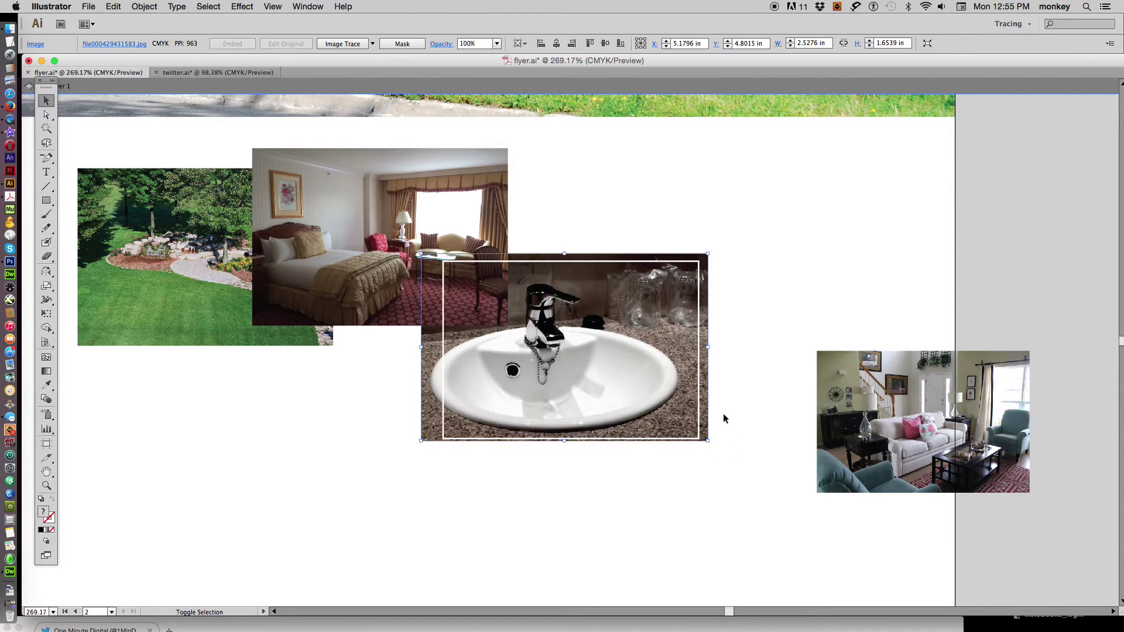
pyautogui.hotkey('shift', 'Right')
pyautogui.press('Right')
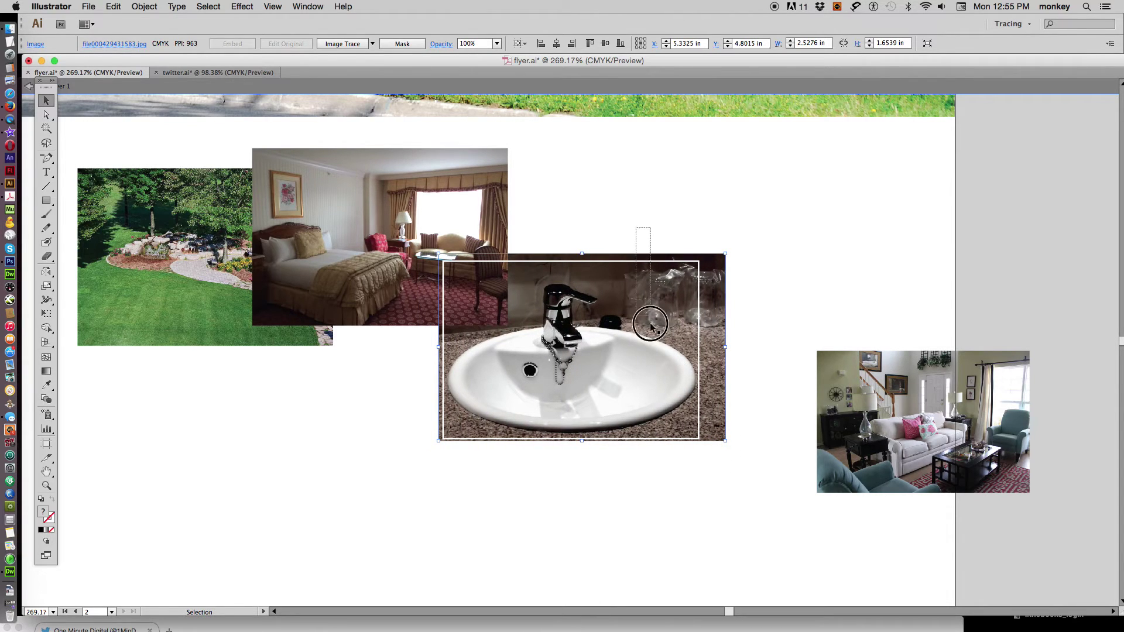
pyautogui.keyDown('shift'); pyautogui.click(626, 437); pyautogui.keyUp('shift')
pyautogui.press('super+7')
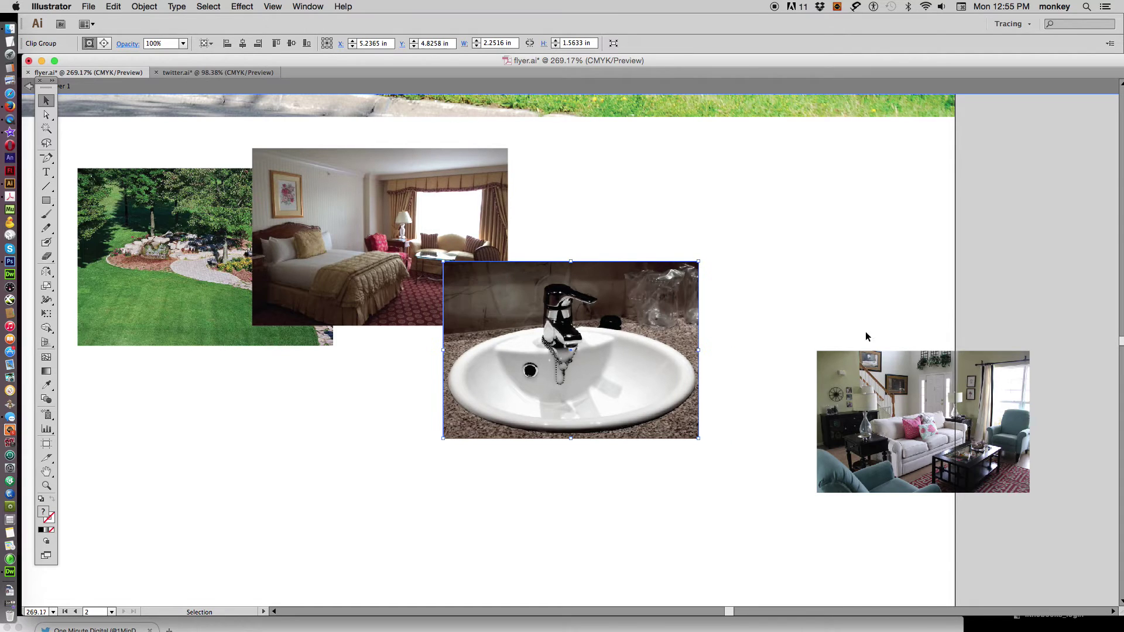
# Place the living-room photo below the garden photo, shift the cropped sink photo right, and select the living-room photo.
pyautogui.moveTo(865, 369); pyautogui.dragTo(610, 204)
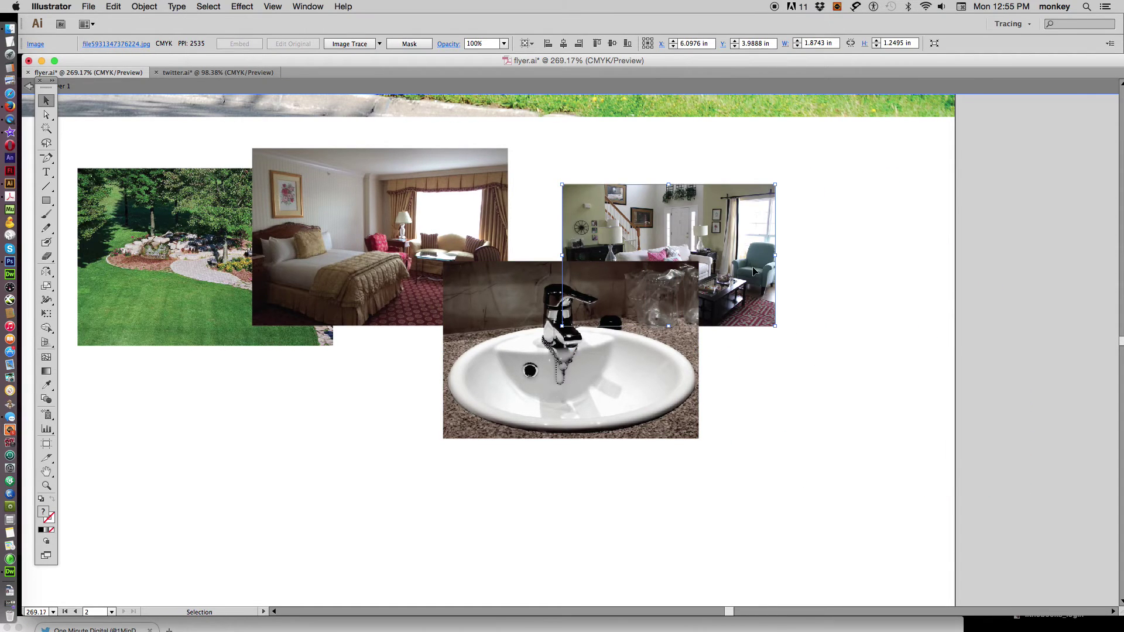
pyautogui.moveTo(754, 281); pyautogui.dragTo(378, 474)
pyautogui.moveTo(741, 299); pyautogui.dragTo(757, 281)
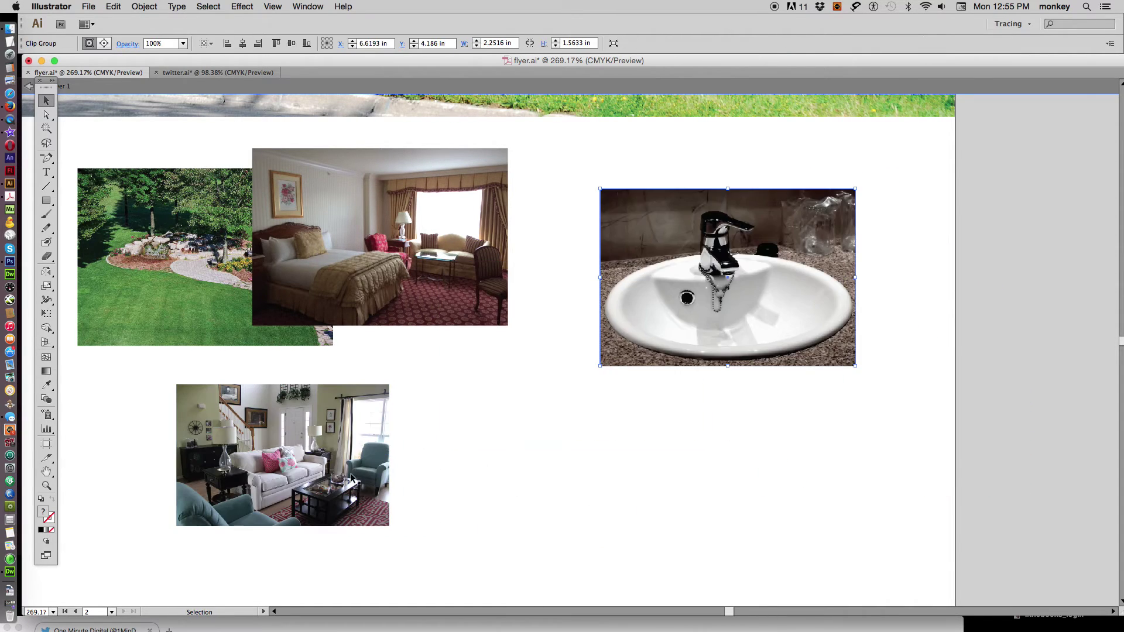
pyautogui.click(385, 381)
pyautogui.click(373, 413)
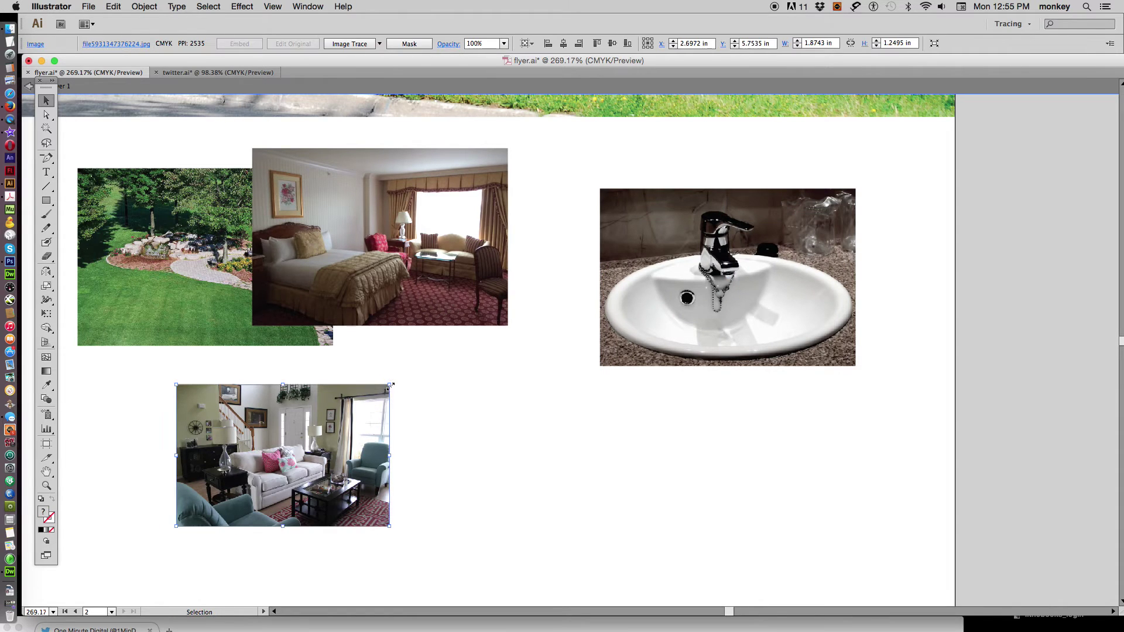
# Move the frame rectangle onto the living-room photo, resize the photo to fit, and clip it with Cmd+7.
pyautogui.moveTo(389, 384); pyautogui.dragTo(484, 322)
pyautogui.click(533, 261)
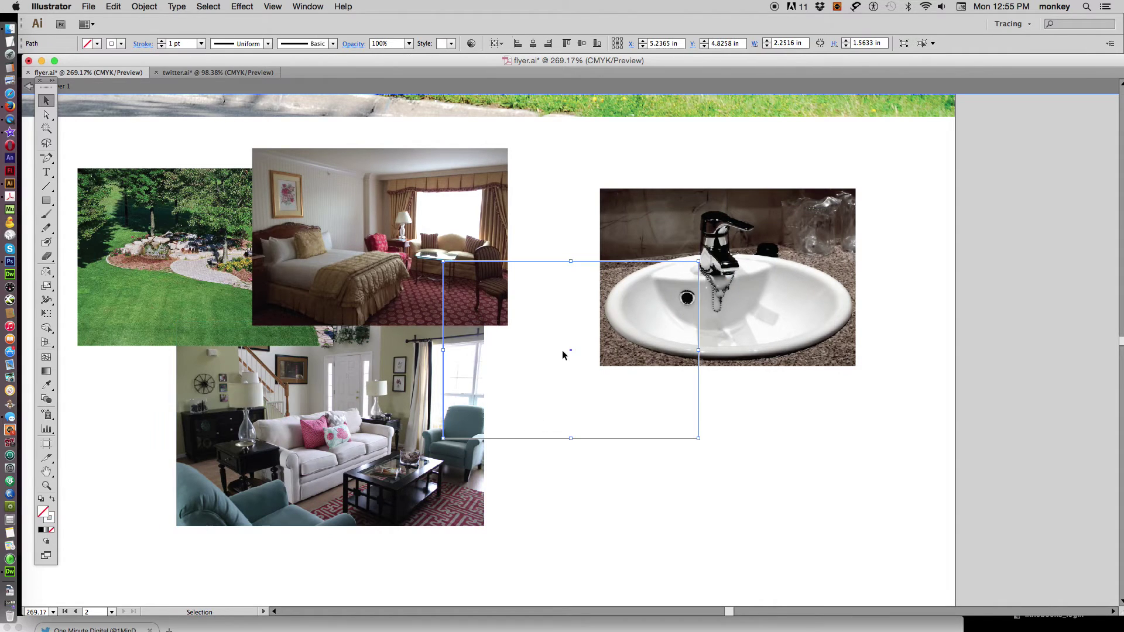
pyautogui.moveTo(533, 263); pyautogui.dragTo(283, 343)
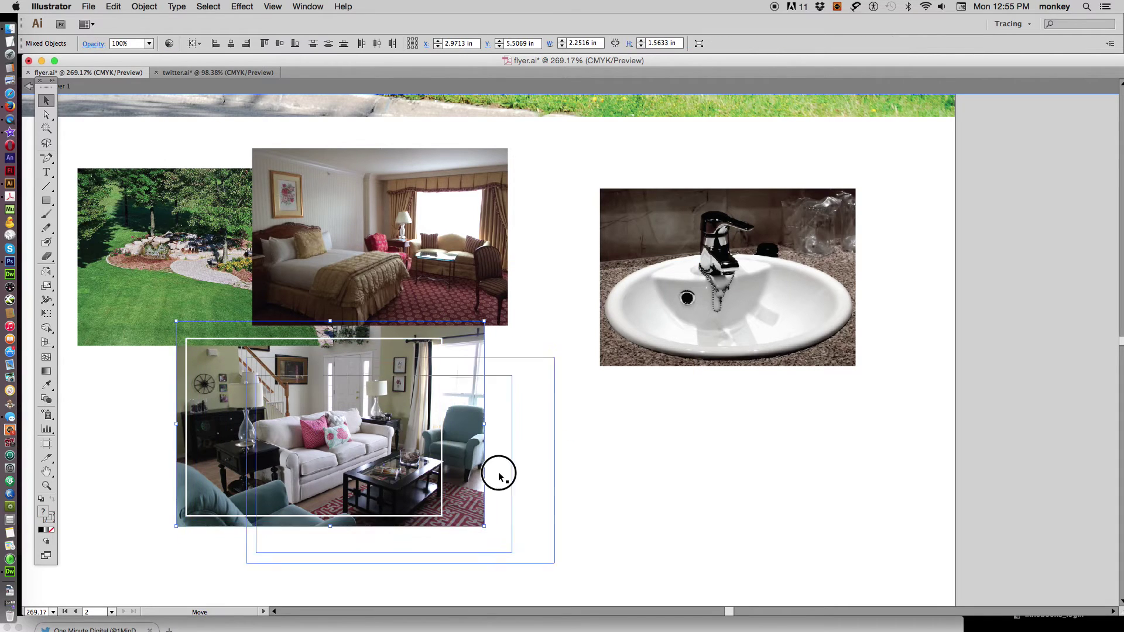
pyautogui.moveTo(420, 436); pyautogui.dragTo(521, 483)
pyautogui.click(672, 495)
pyautogui.scroll(-2, 720, 457)
pyautogui.click(625, 404)
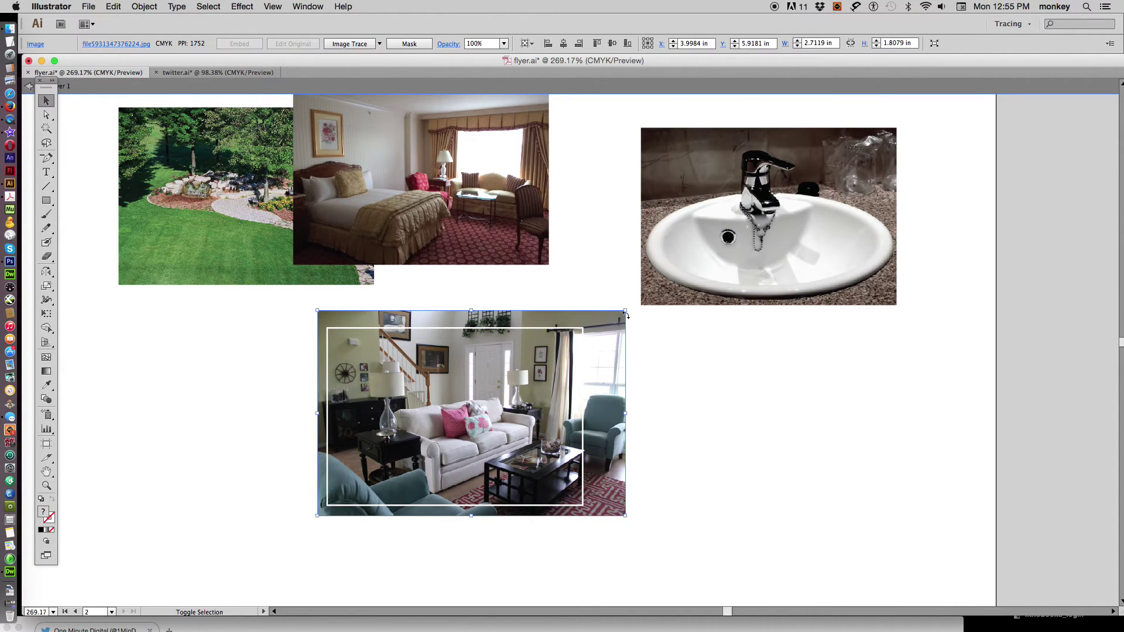
pyautogui.moveTo(623, 311); pyautogui.dragTo(605, 325)
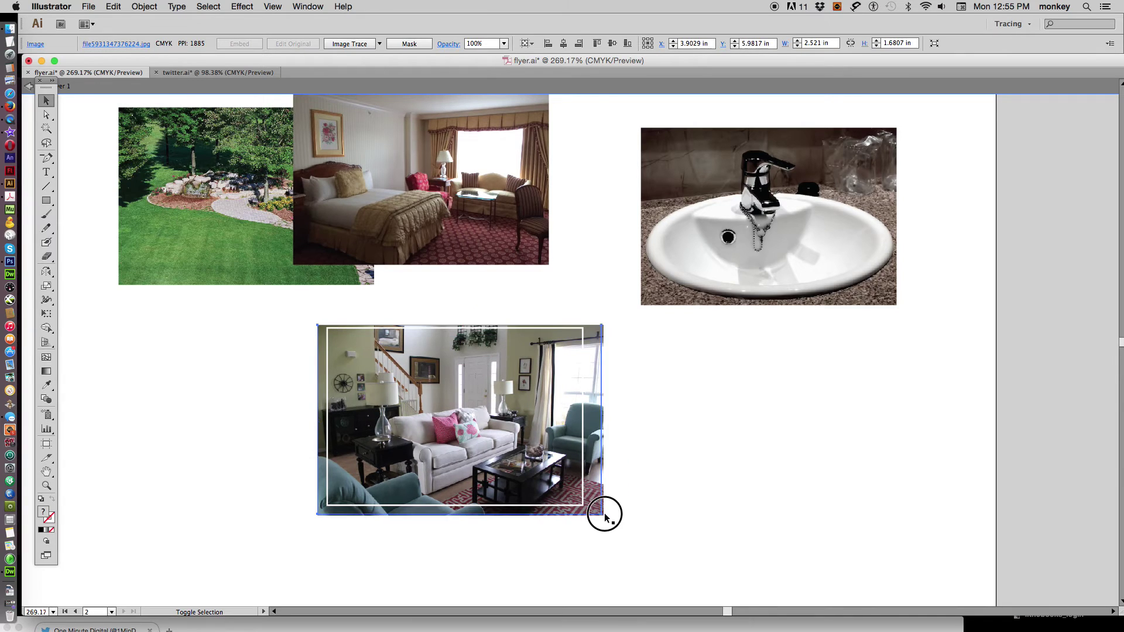
pyautogui.moveTo(602, 515); pyautogui.dragTo(271, 356)
pyautogui.press('super+7')
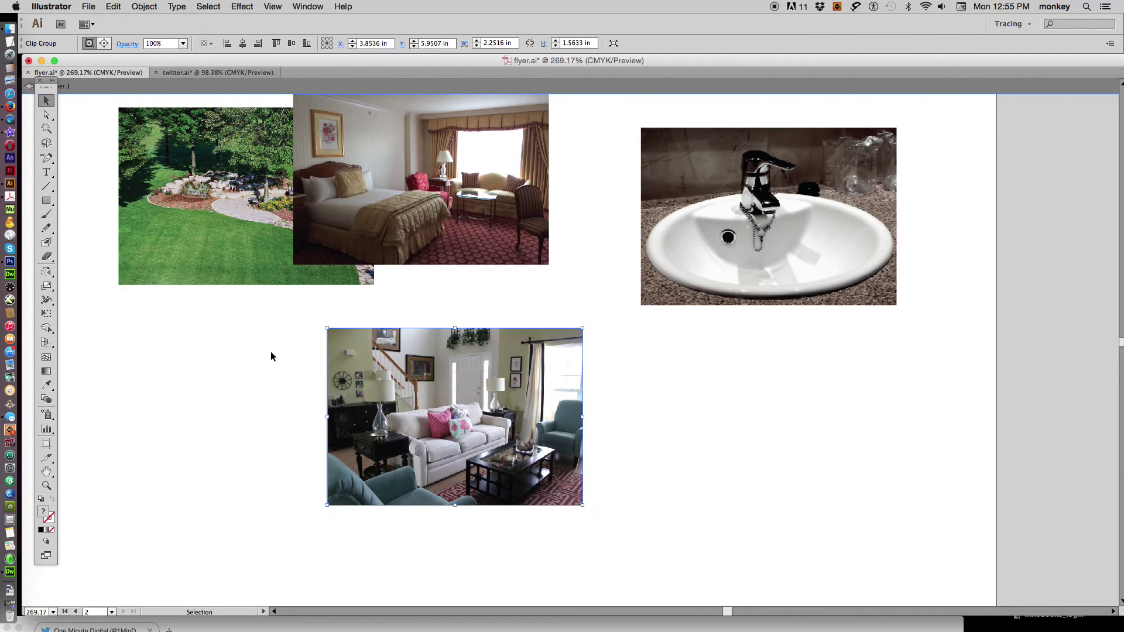
pyautogui.press('super+1')
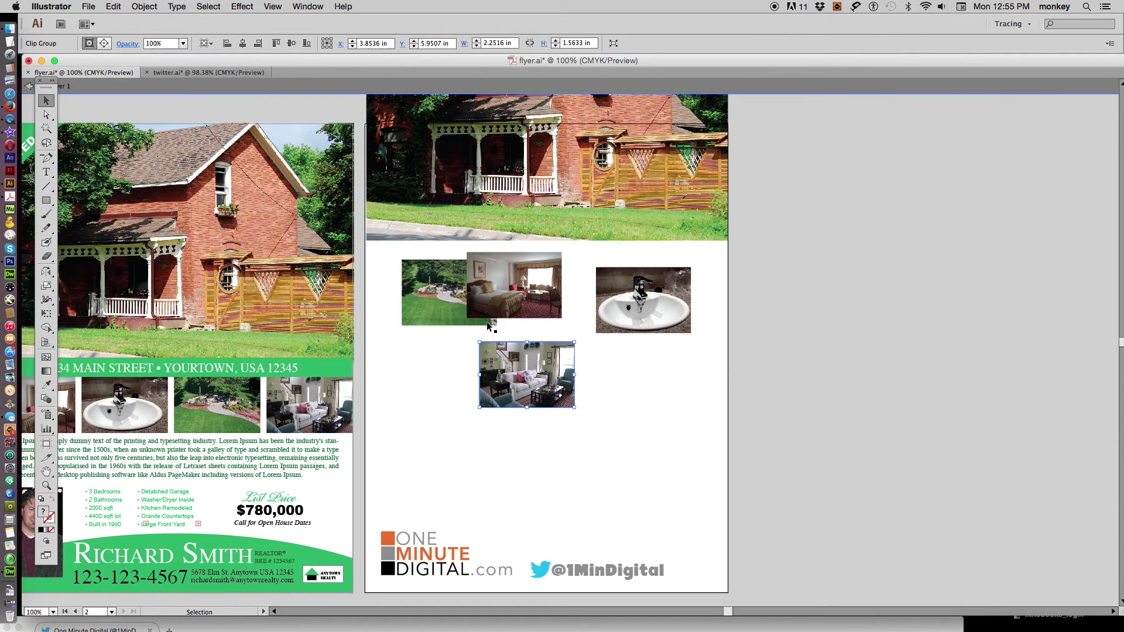
# Center all four room photos horizontally and vertically, aligned to the artboard.
pyautogui.moveTo(615, 307); pyautogui.dragTo(517, 397)
pyautogui.moveTo(417, 299); pyautogui.dragTo(719, 444)
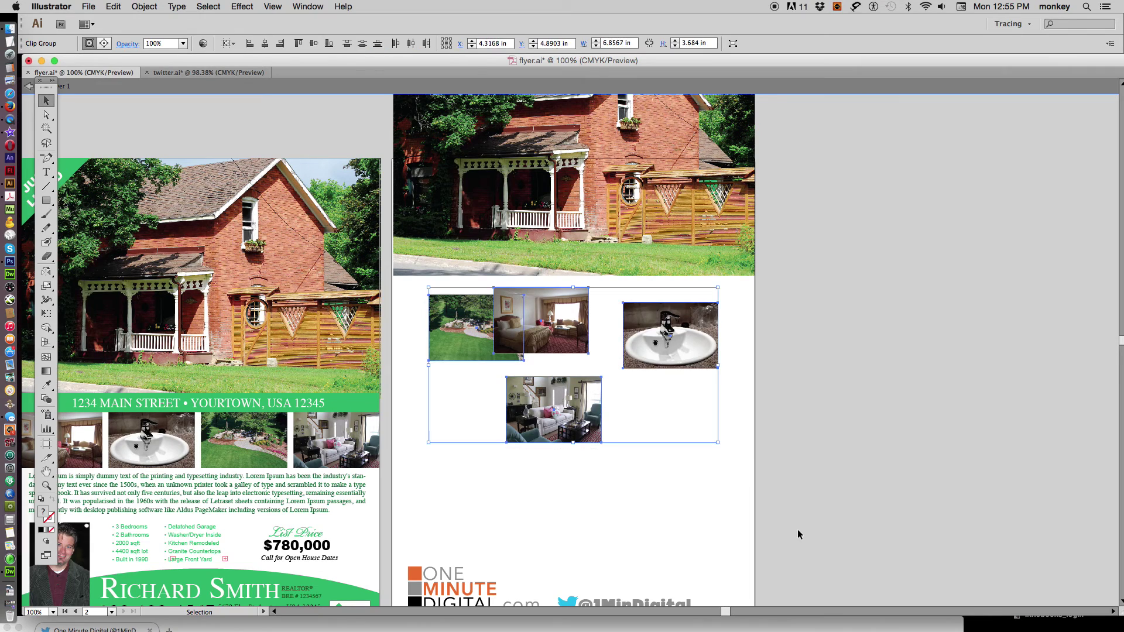
pyautogui.click(234, 45)
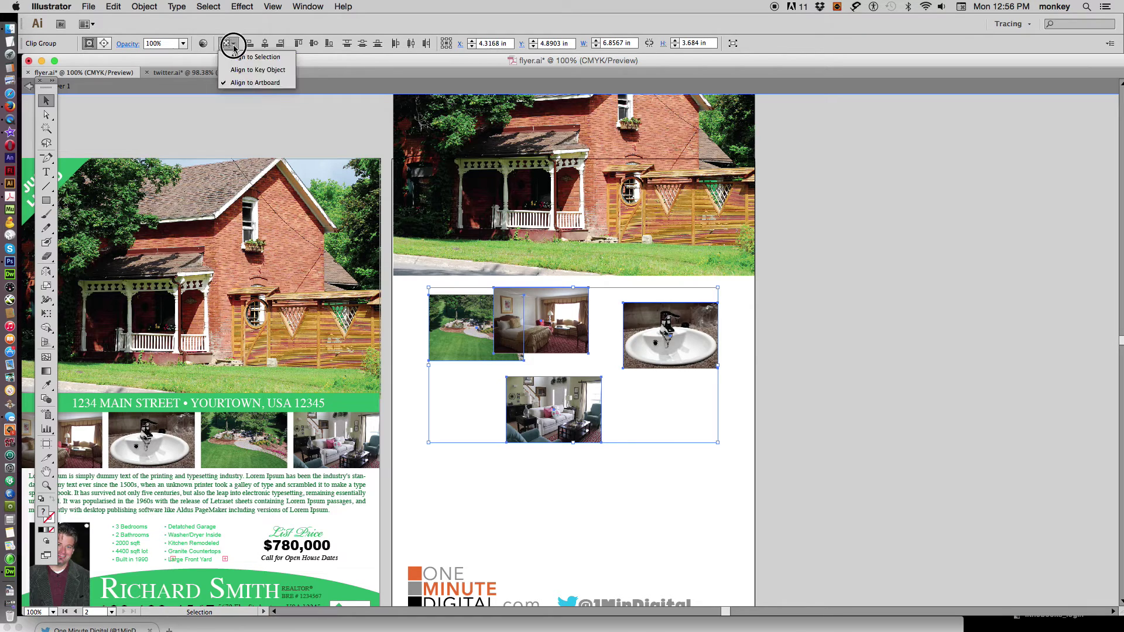
pyautogui.click(268, 83)
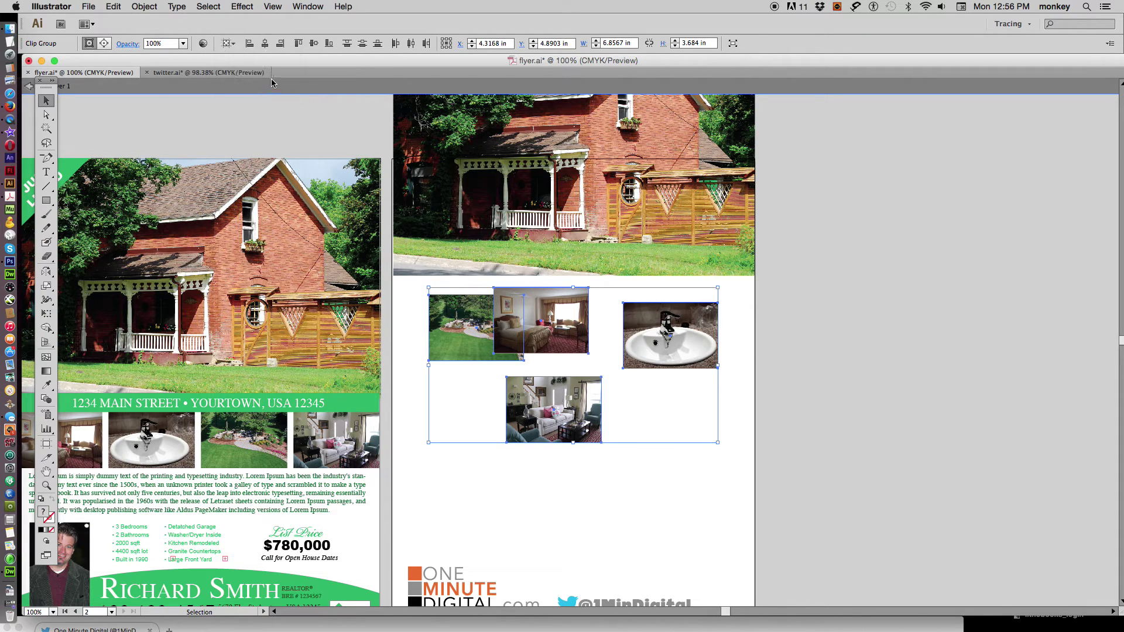
pyautogui.click(265, 45)
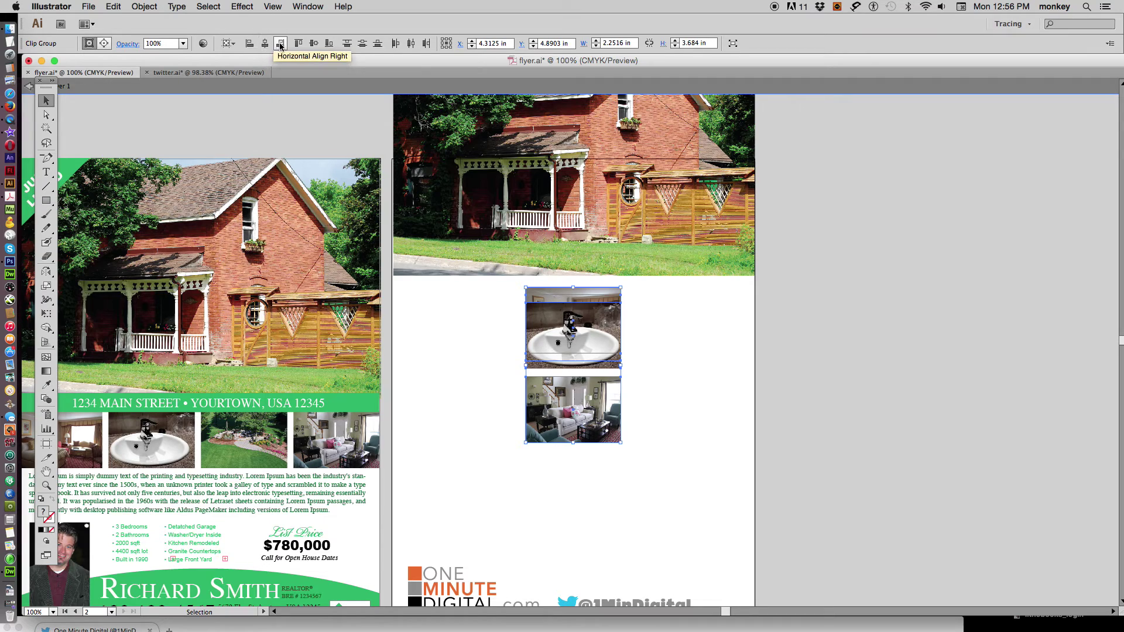
pyautogui.click(314, 45)
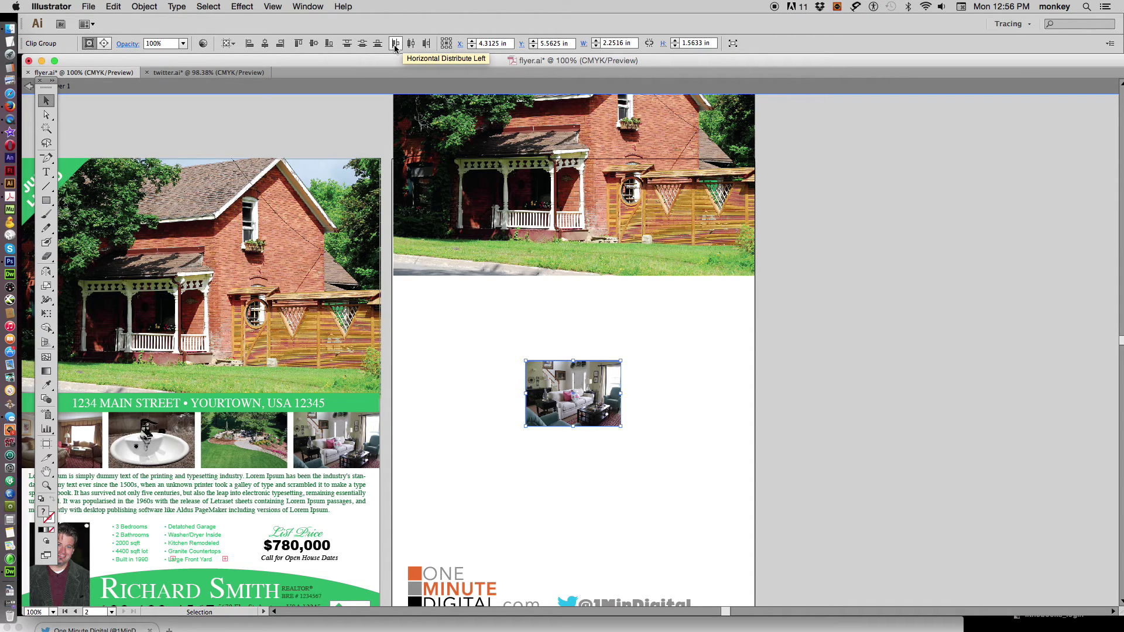
# Distribute the four room photos across the page width and nudge the row up.
pyautogui.click(395, 44)
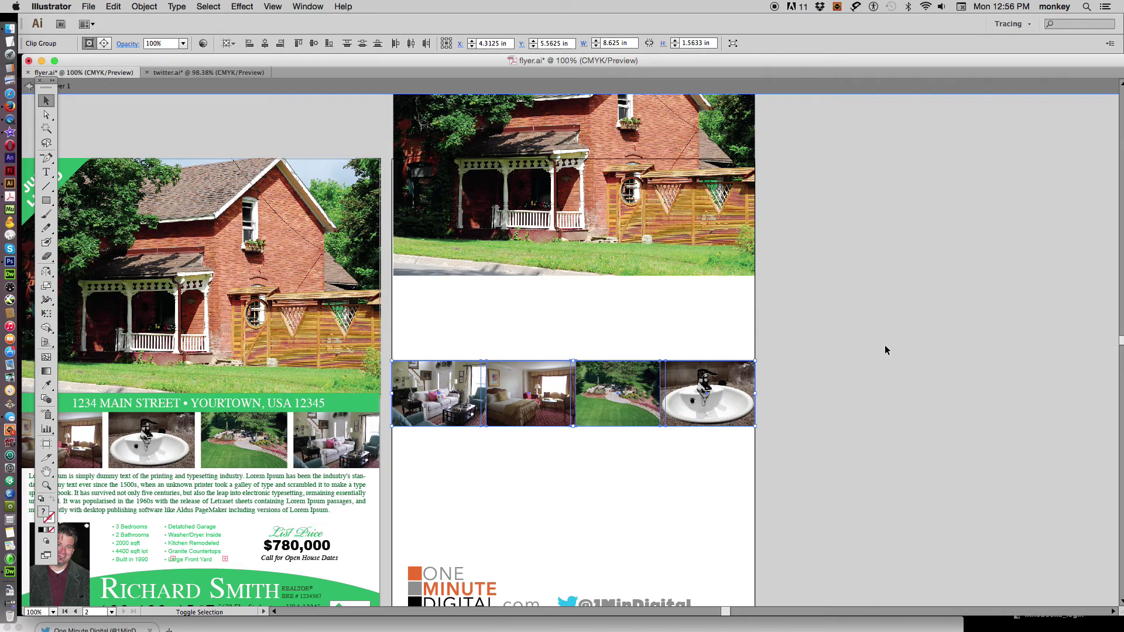
pyautogui.press('Up')
pyautogui.press('Up')
pyautogui.press('Up')
pyautogui.press('Up')
pyautogui.press('Up')
pyautogui.press('Up')
pyautogui.press('Up')
pyautogui.press('Up')
pyautogui.press('Up')
pyautogui.press('Up')
pyautogui.press('Up')
pyautogui.press('Up')
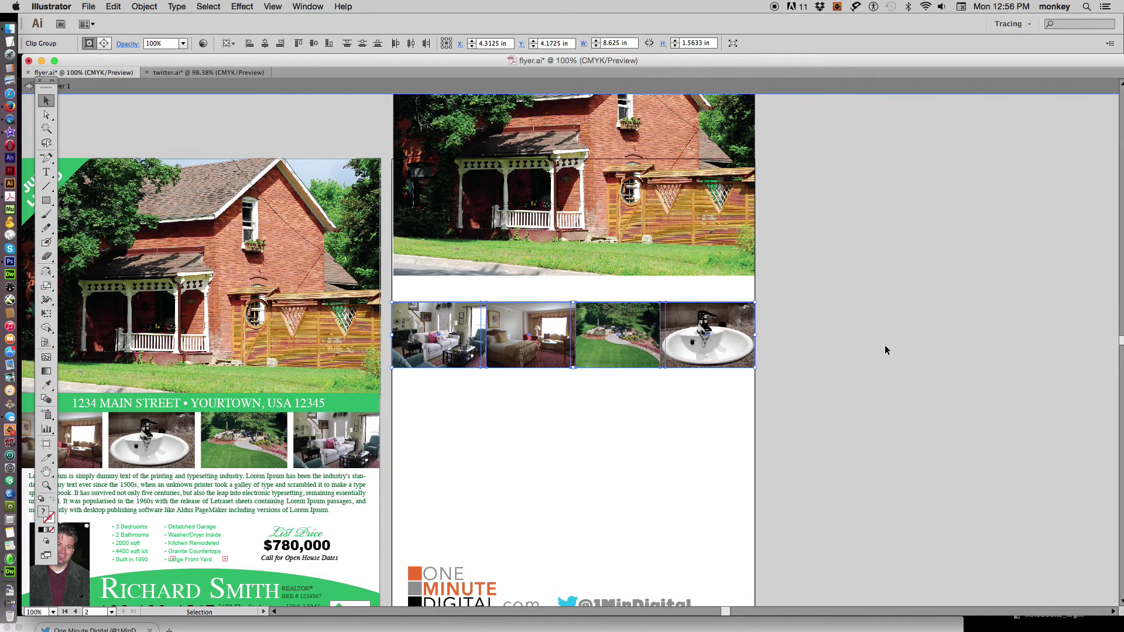
pyautogui.click(526, 405)
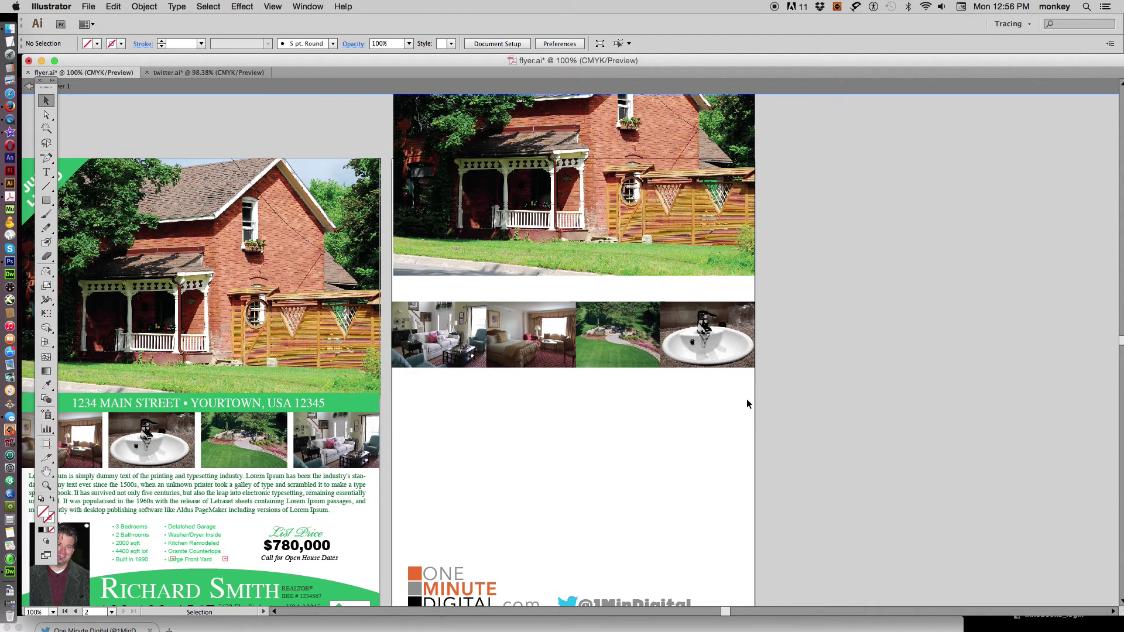
# Shrink the four-photo strip proportionally and redistribute the photos with even gaps.
pyautogui.moveTo(746, 398); pyautogui.dragTo(443, 303)
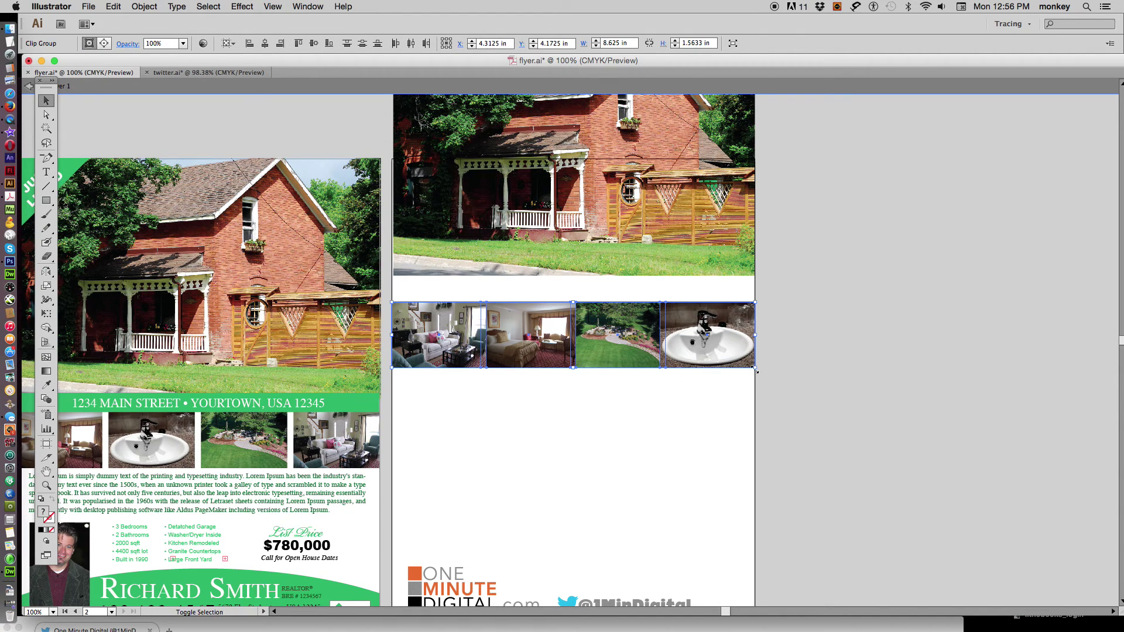
pyautogui.moveTo(756, 369); pyautogui.dragTo(735, 363)
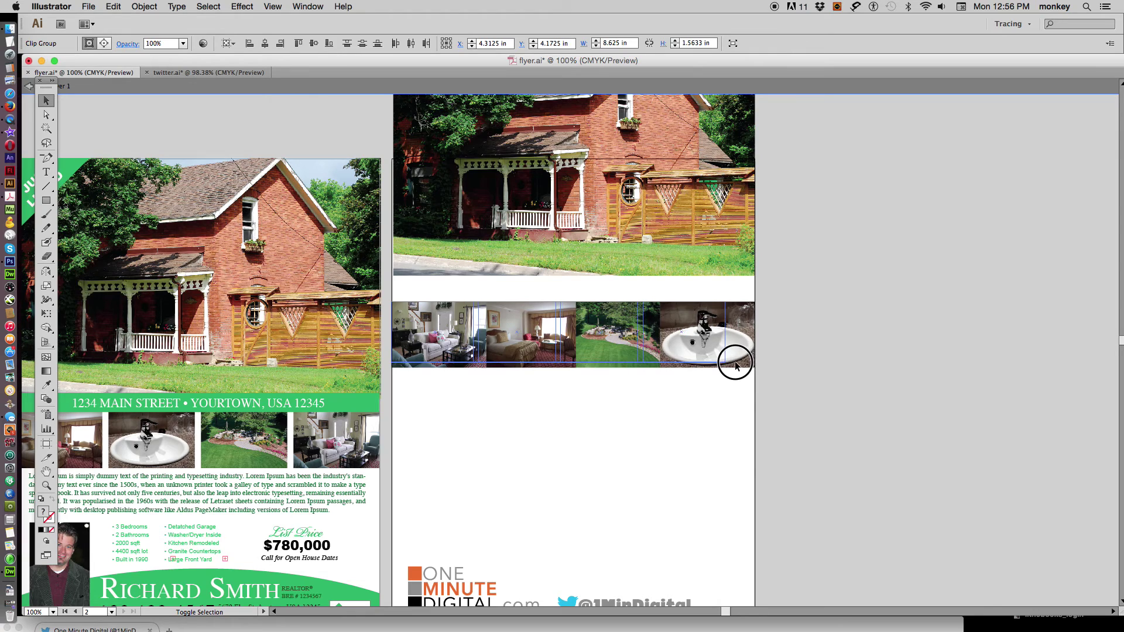
pyautogui.moveTo(735, 363); pyautogui.dragTo(720, 361)
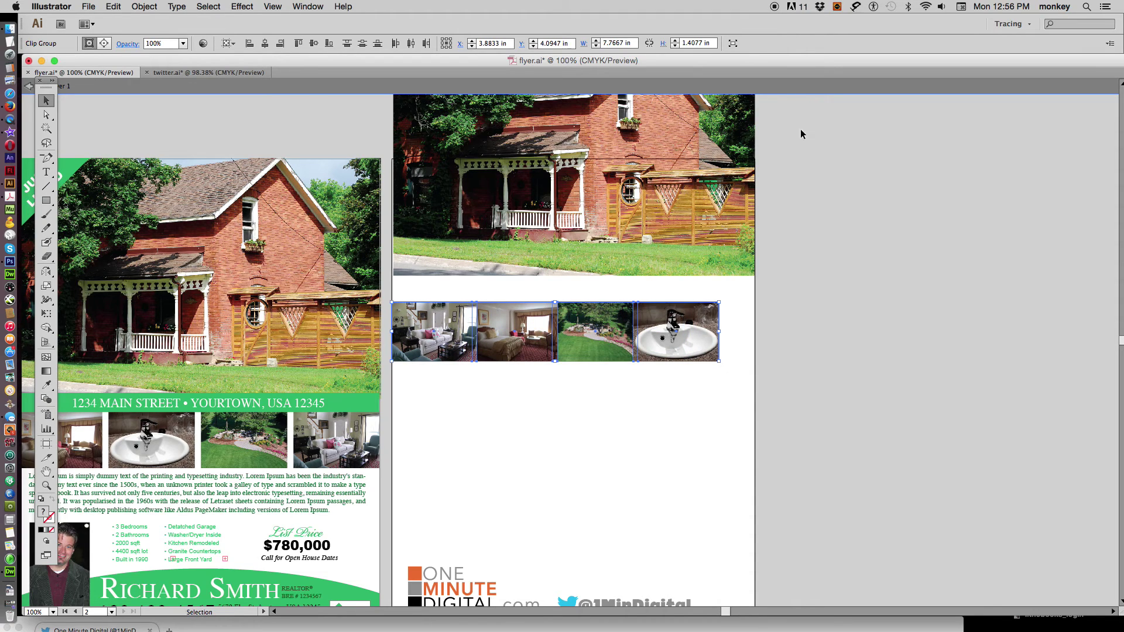
pyautogui.click(396, 46)
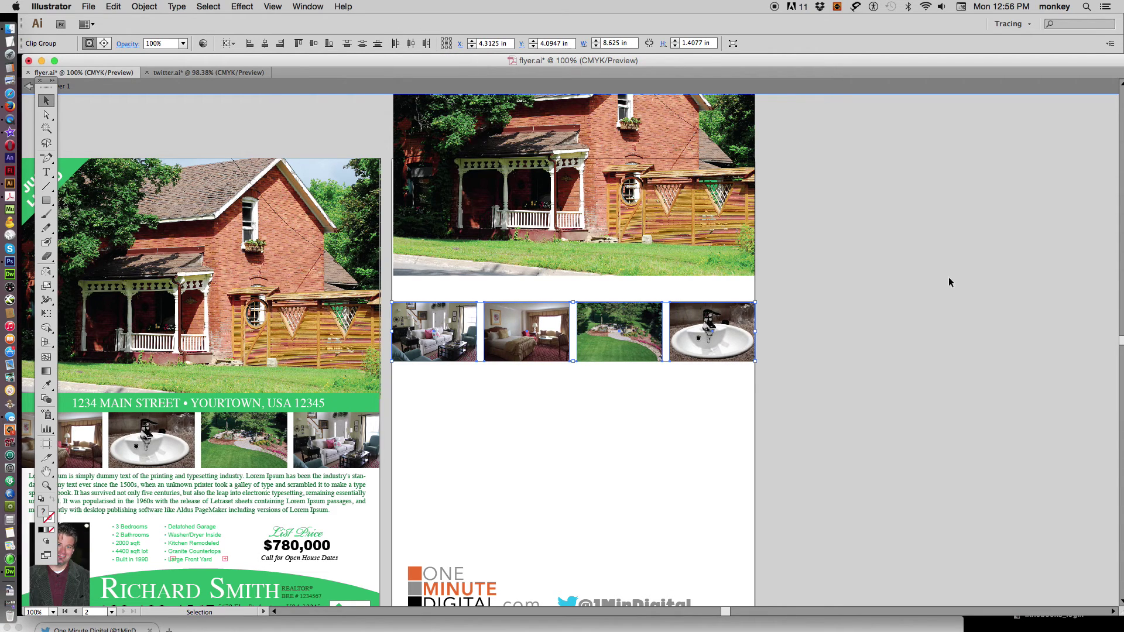
pyautogui.click(949, 350)
# Move the four-photo row further down the page.
pyautogui.press('super+minus')
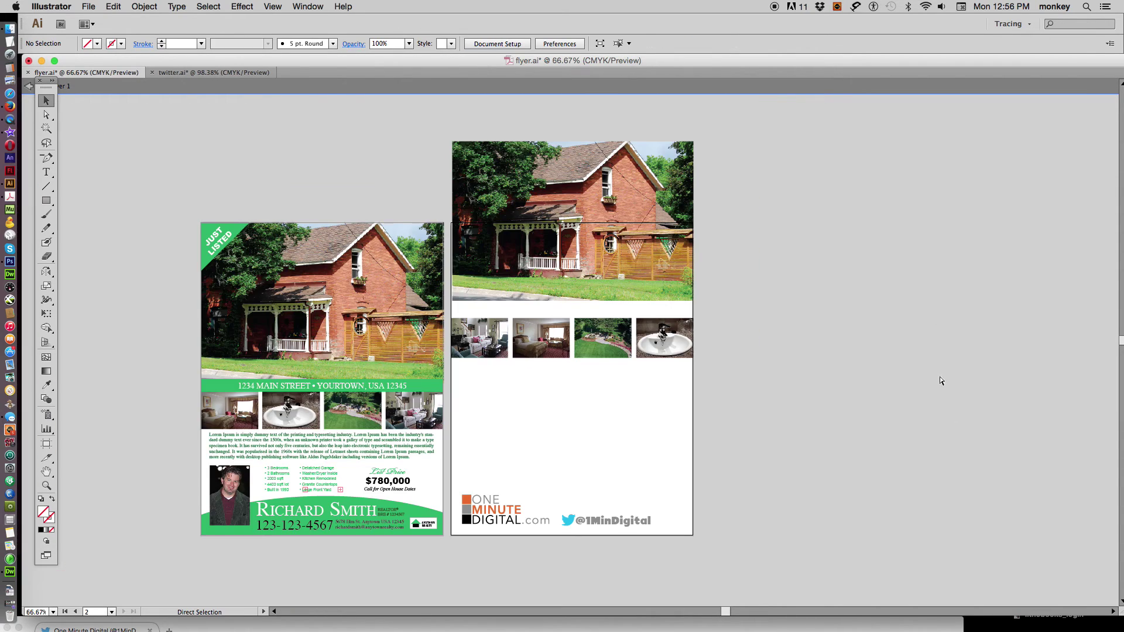
pyautogui.moveTo(555, 319); pyautogui.dragTo(473, 337)
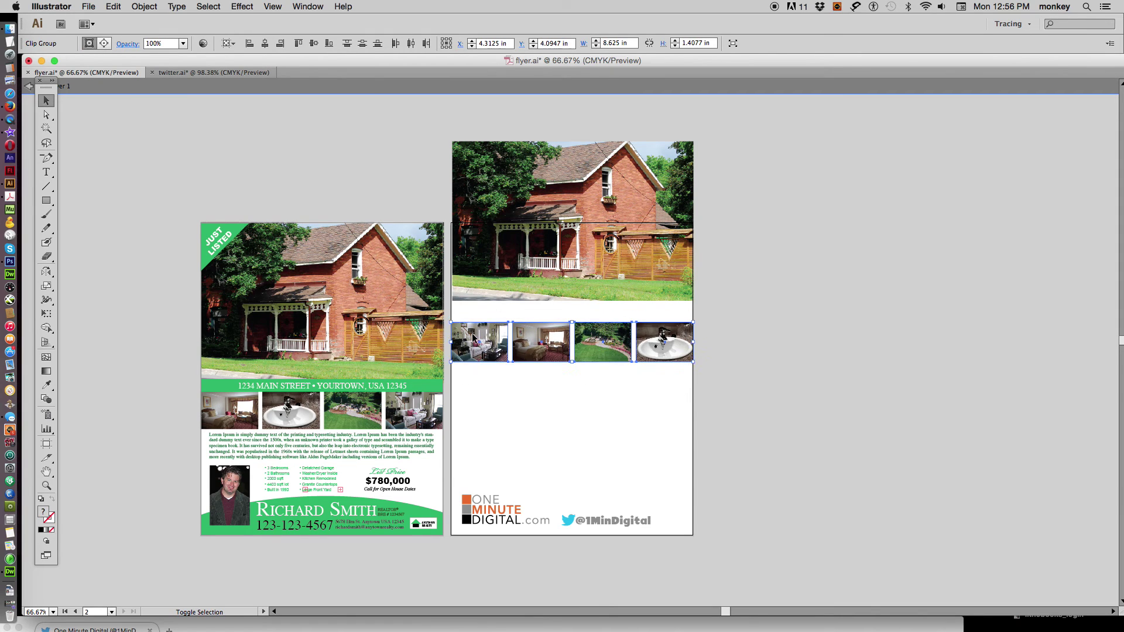
pyautogui.hotkey('shift', 'Down')
pyautogui.hotkey('shift', 'Down')
pyautogui.hotkey('shift', 'Down')
pyautogui.hotkey('shift', 'Down')
pyautogui.hotkey('shift', 'Down')
pyautogui.hotkey('shift', 'Down')
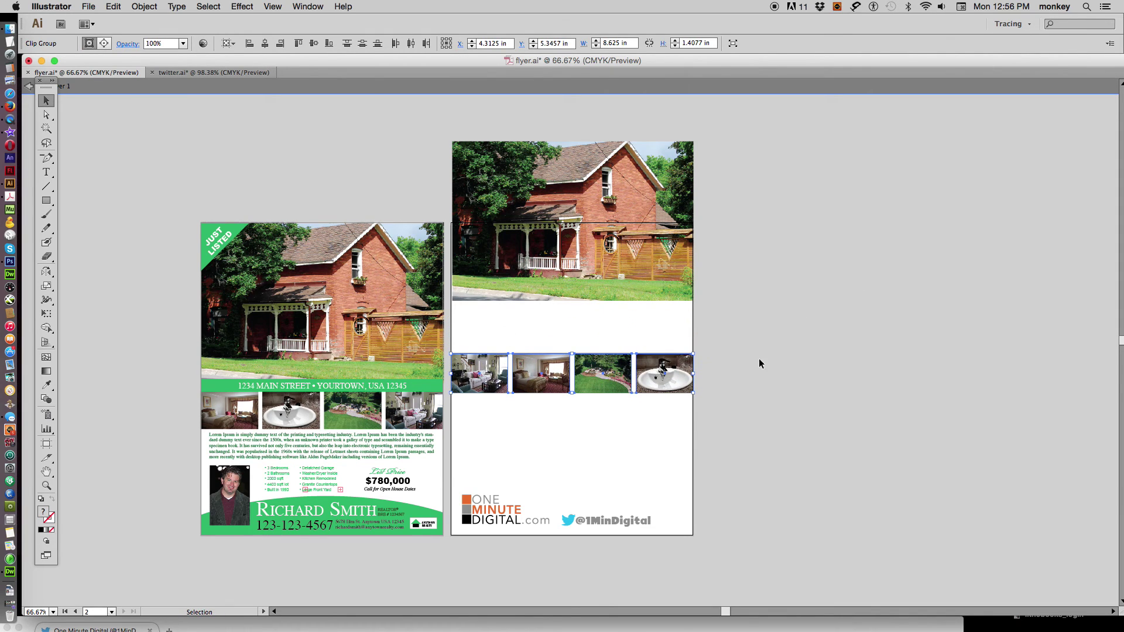
pyautogui.hotkey('shift', 'Down')
pyautogui.hotkey('shift', 'Down')
pyautogui.hotkey('shift', 'Down')
pyautogui.hotkey('shift', 'Down')
pyautogui.hotkey('shift', 'Down')
pyautogui.hotkey('shift', 'Down')
pyautogui.hotkey('shift', 'Down')
pyautogui.hotkey('shift', 'Down')
pyautogui.hotkey('shift', 'Down')
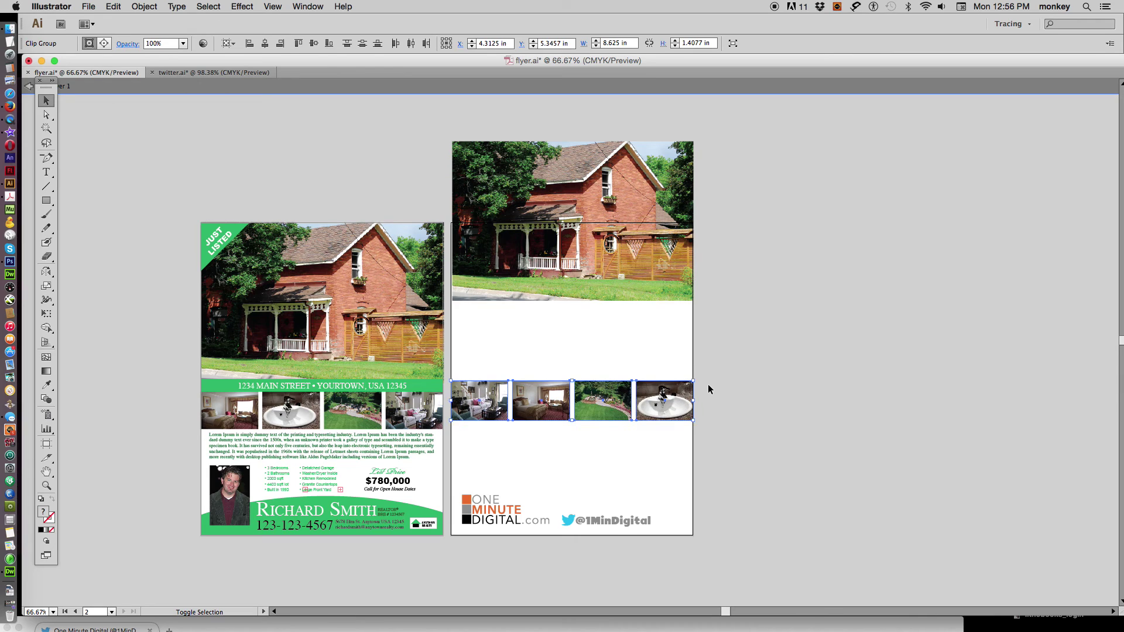
pyautogui.hotkey('shift', 'Down')
pyautogui.click(795, 216)
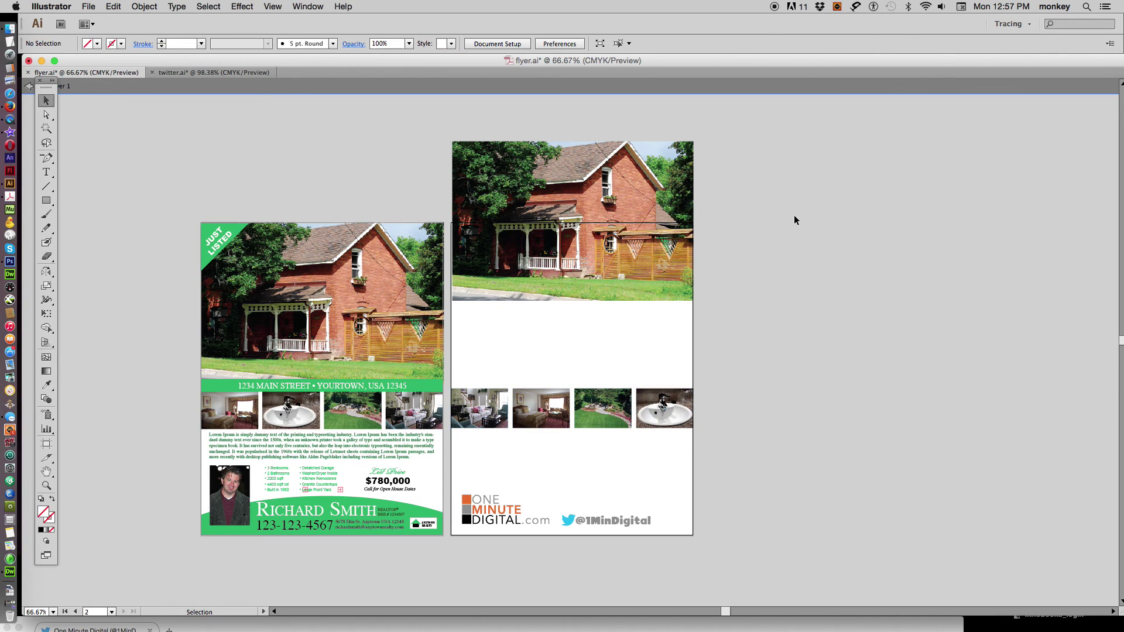
# Lower the house photo above the row and enlarge it past the right page edge.
pyautogui.moveTo(569, 220); pyautogui.dragTo(567, 277)
pyautogui.click(461, 398)
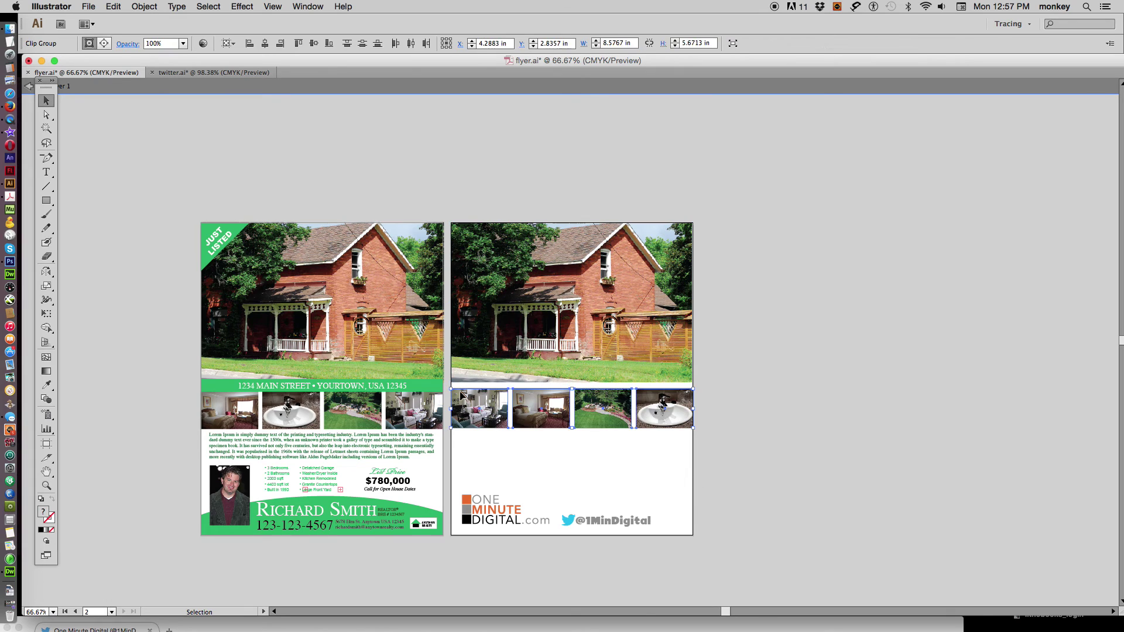
pyautogui.hotkey('shift', 'Down')
pyautogui.hotkey('shift', 'Down')
pyautogui.hotkey('shift', 'Down')
pyautogui.hotkey('shift', 'Down')
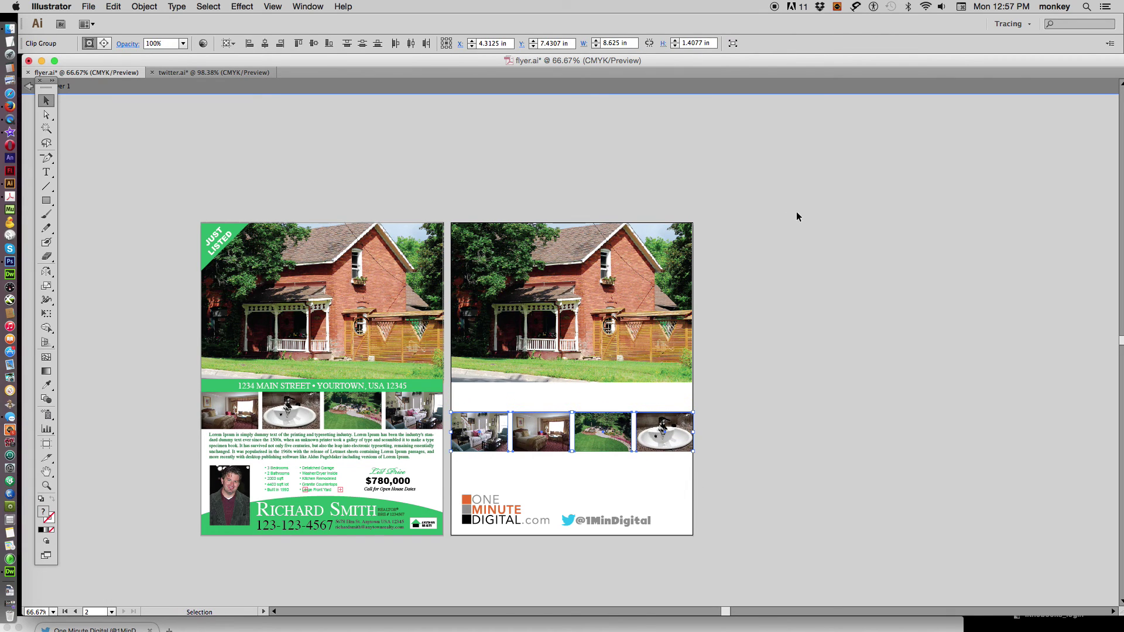
pyautogui.click(797, 216)
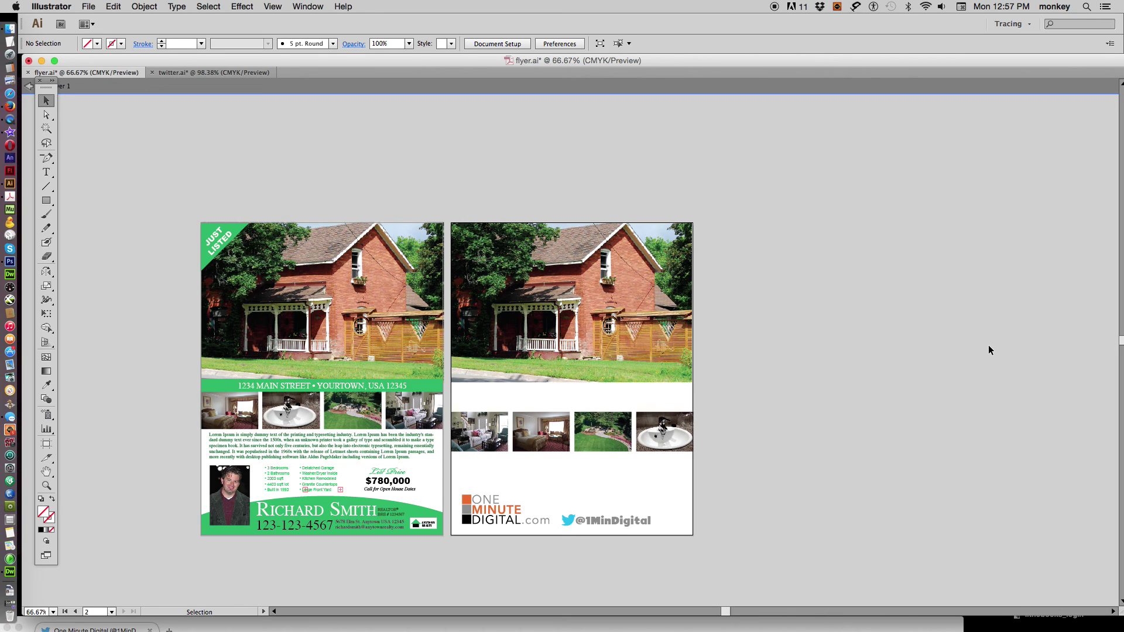
pyautogui.click(678, 362)
pyautogui.moveTo(695, 384); pyautogui.dragTo(720, 402)
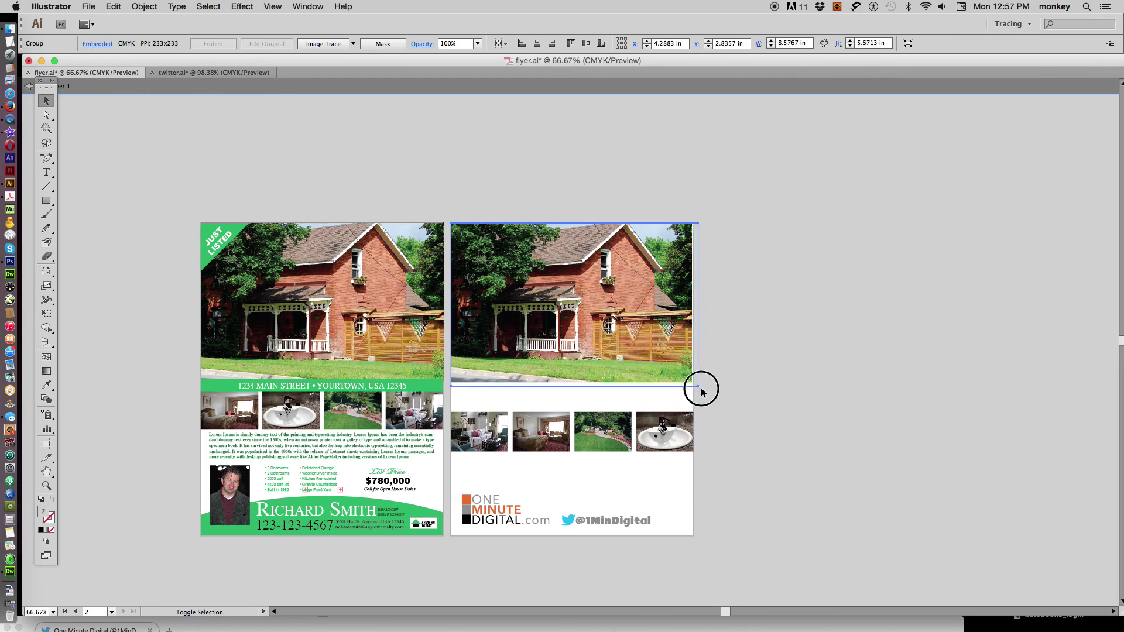